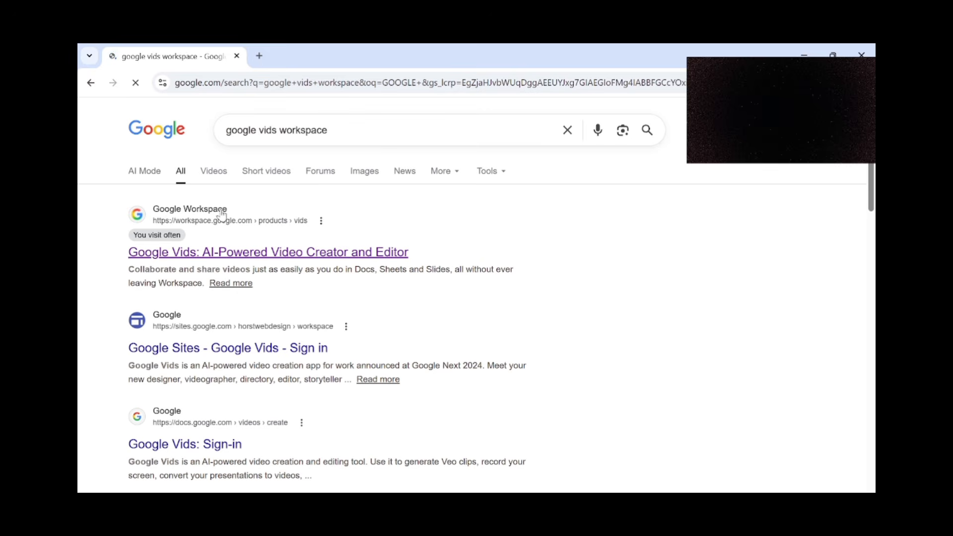
Open Google Vids from the search results, sign in with the existing account, and dismiss the start dialog to reach a blank video
click(252, 256)
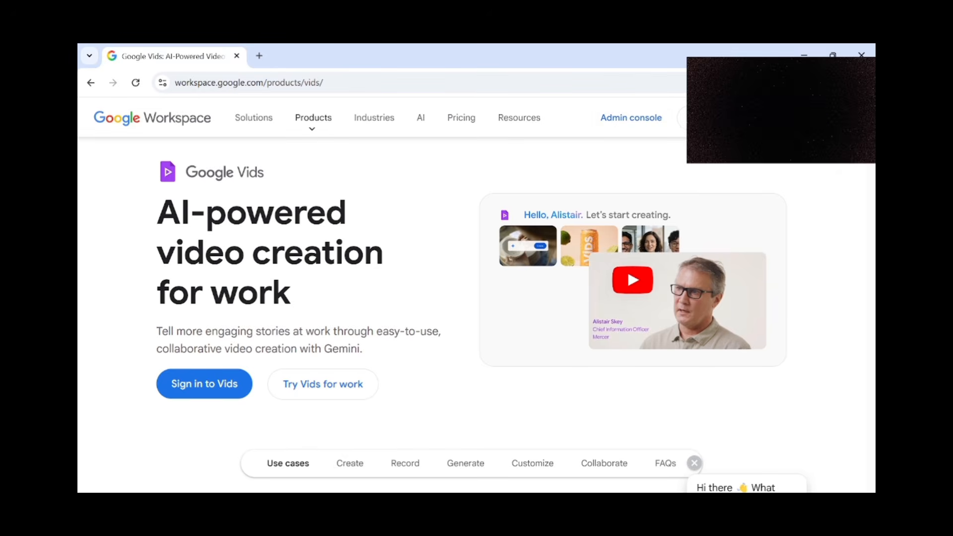
click(708, 117)
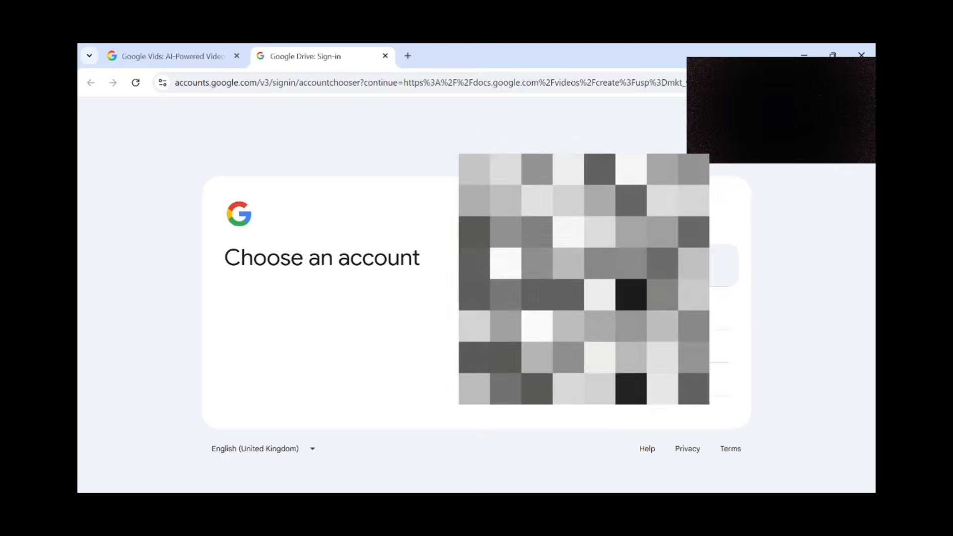
click(539, 267)
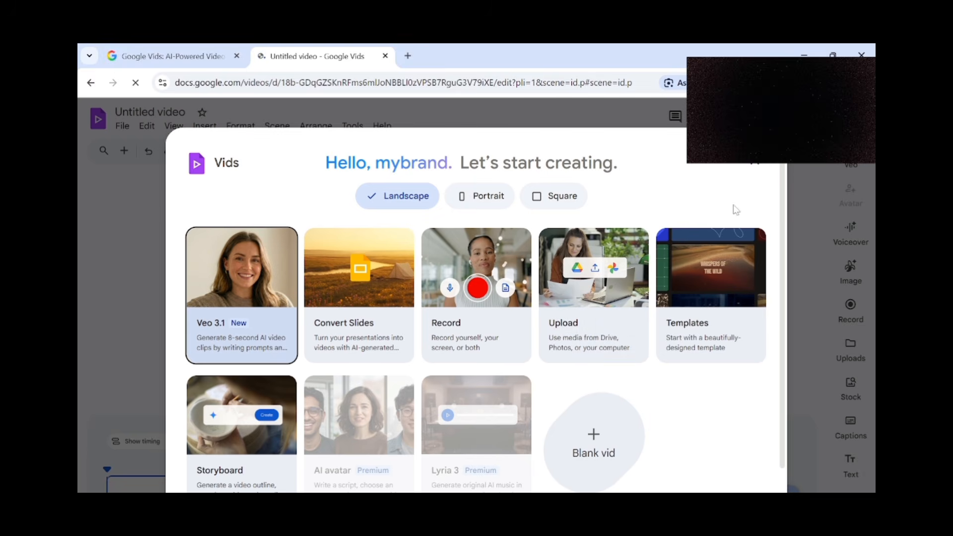
click(755, 166)
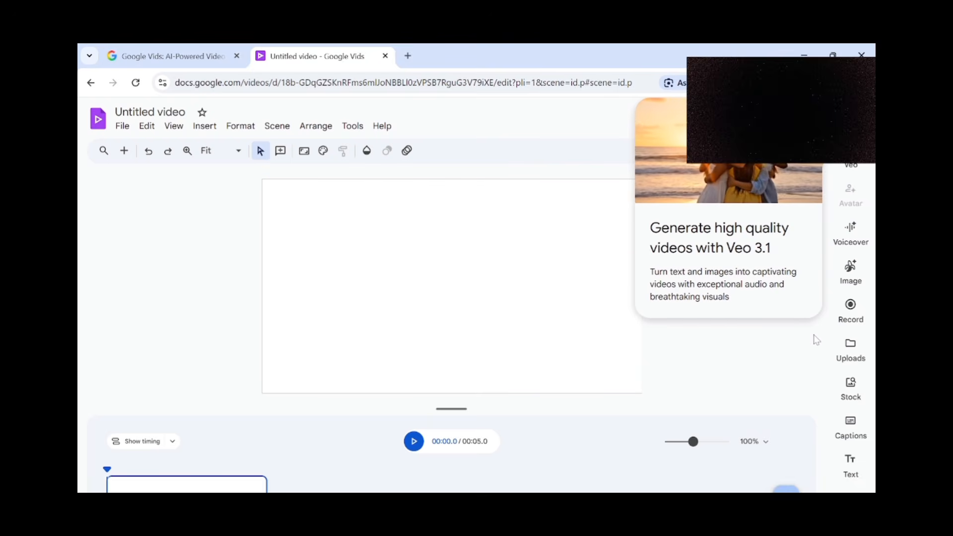
Open the AI image generator and set the image aspect ratio to Landscape 16:9
click(850, 268)
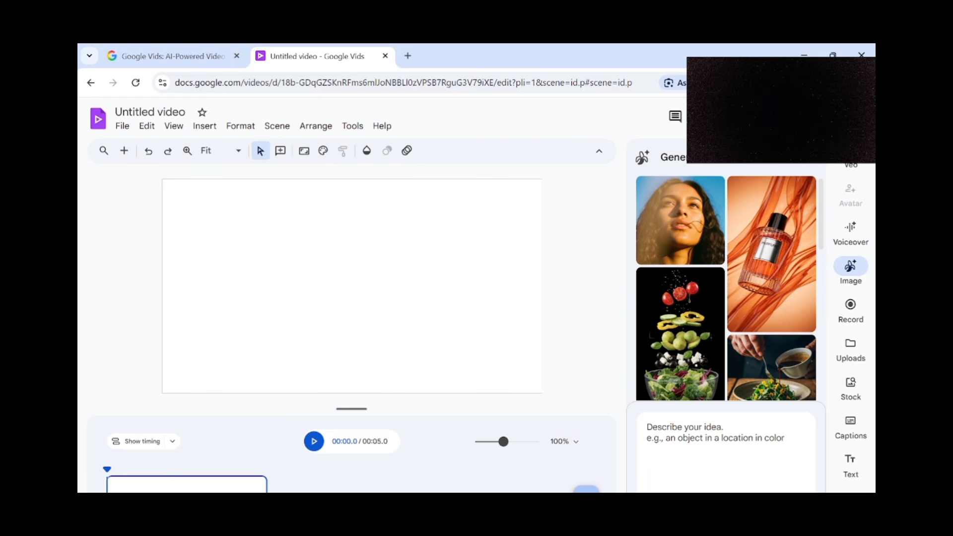
click(656, 511)
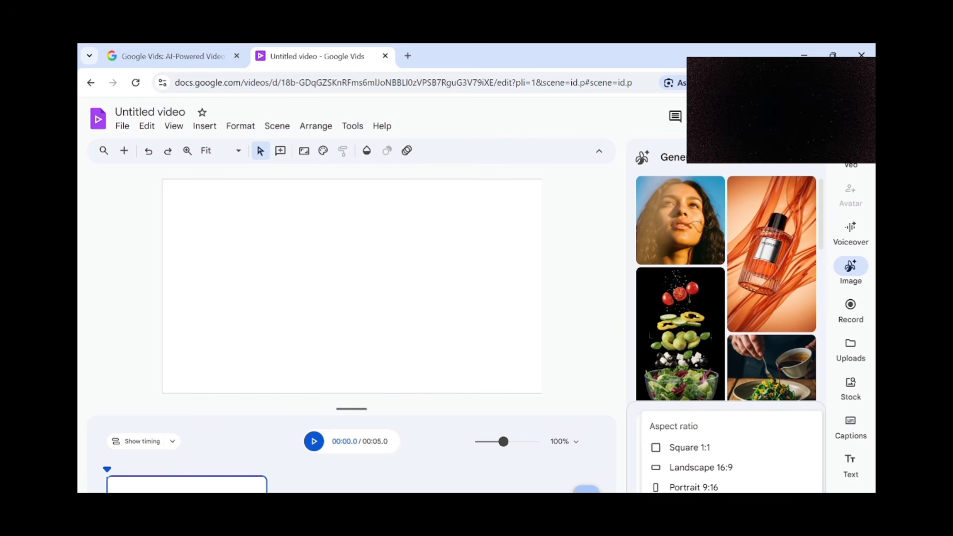
click(694, 471)
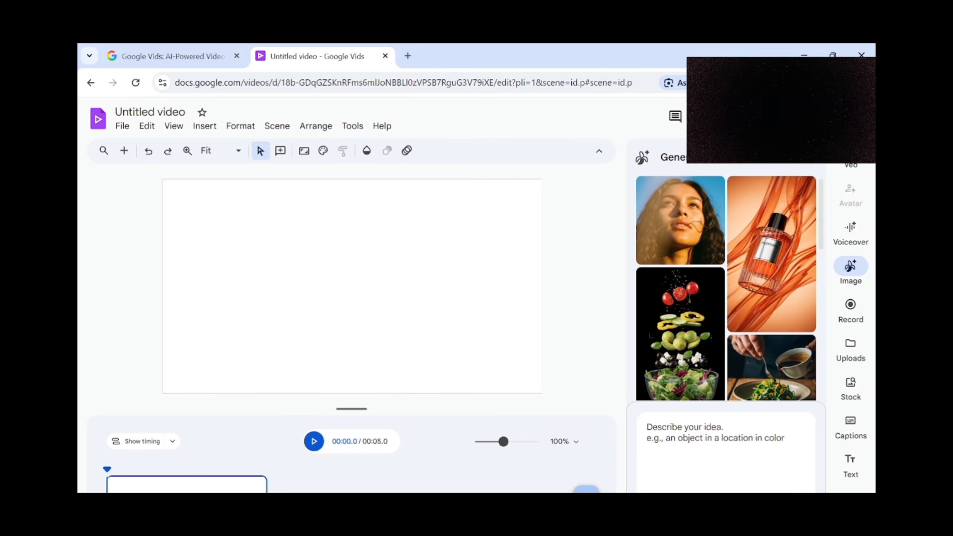
Switch to ChatGPT in a new browser tab and open the Pixel Art Character Prompt chat
click(628, 531)
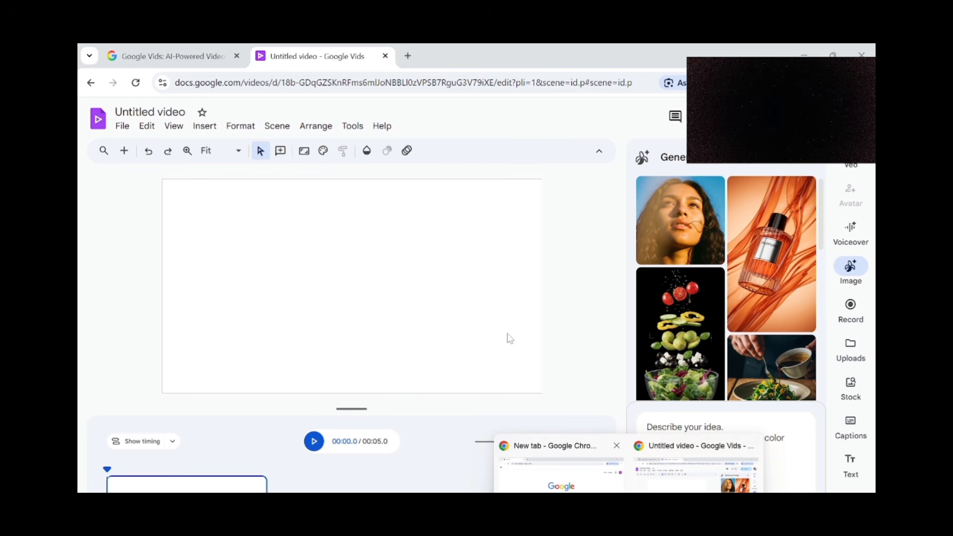
click(408, 56)
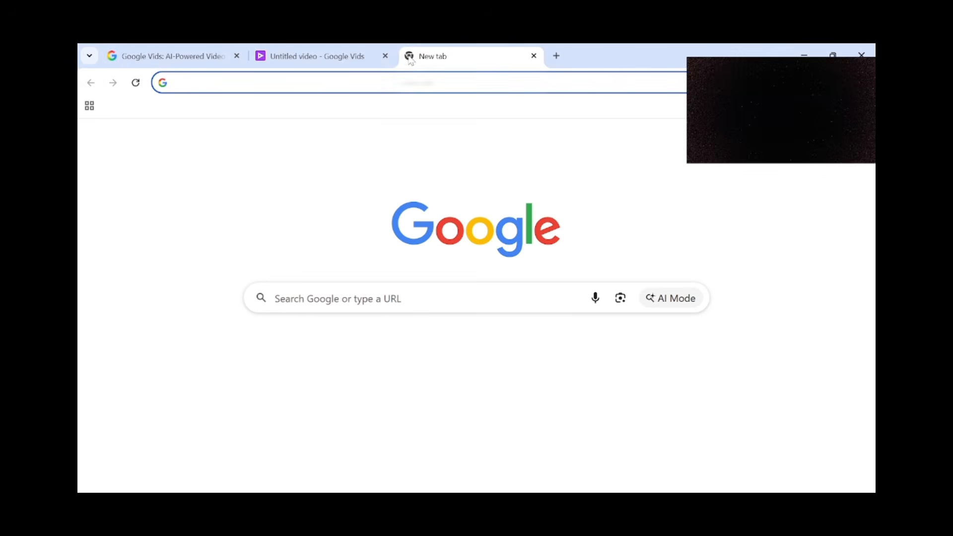
click(231, 350)
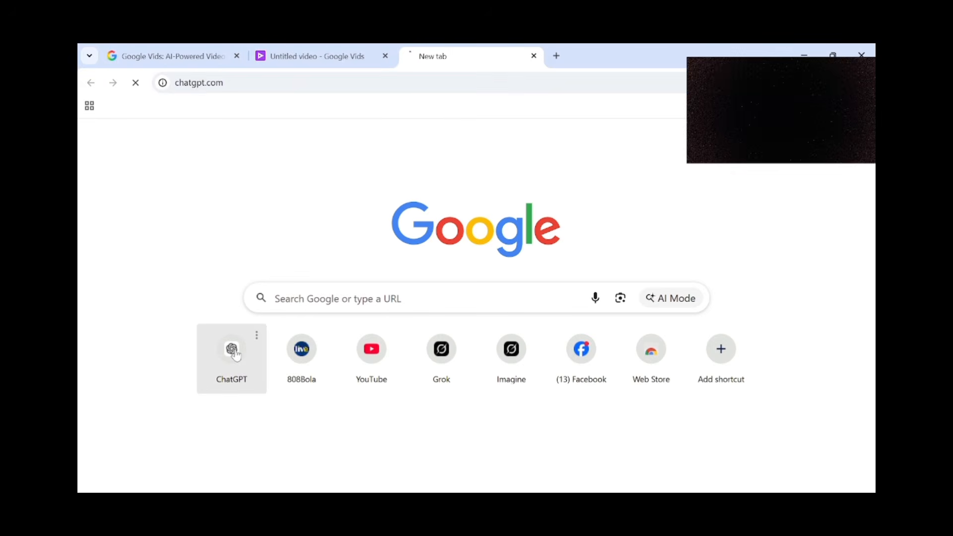
Review the storyline, dialogue and image prompts already written in the Pixel Art Character Prompt chat
scroll(557, 312, up, 1)
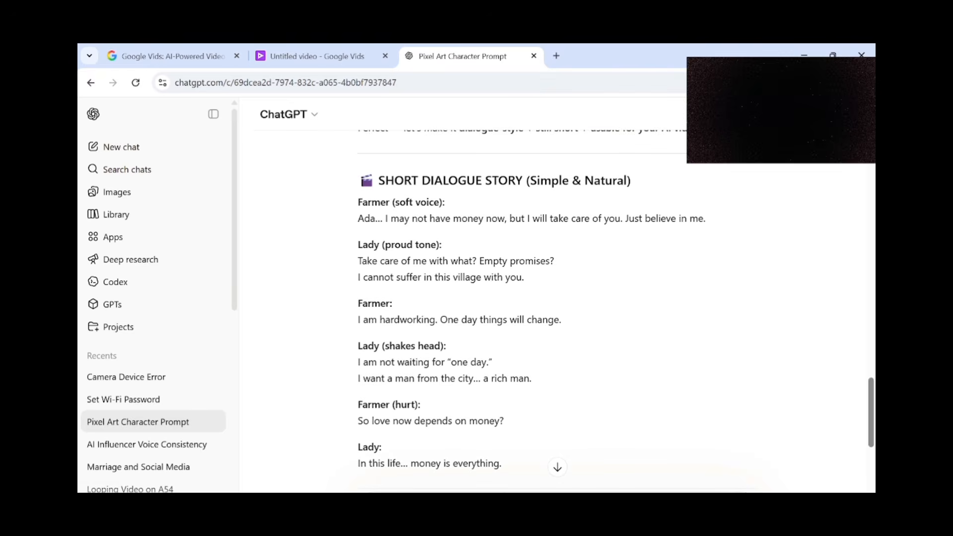
scroll(557, 311, down, 1)
scroll(557, 311, up, 6)
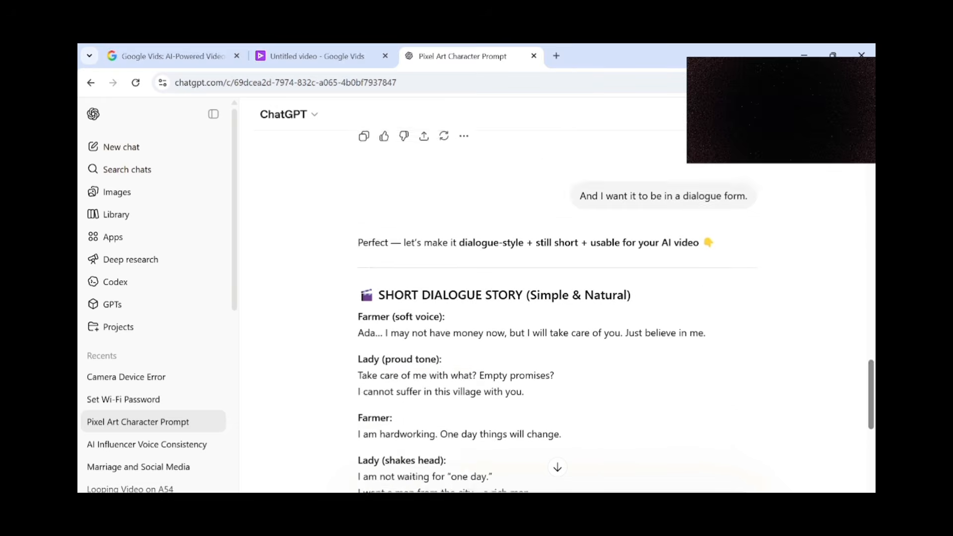
scroll(557, 312, up, 6)
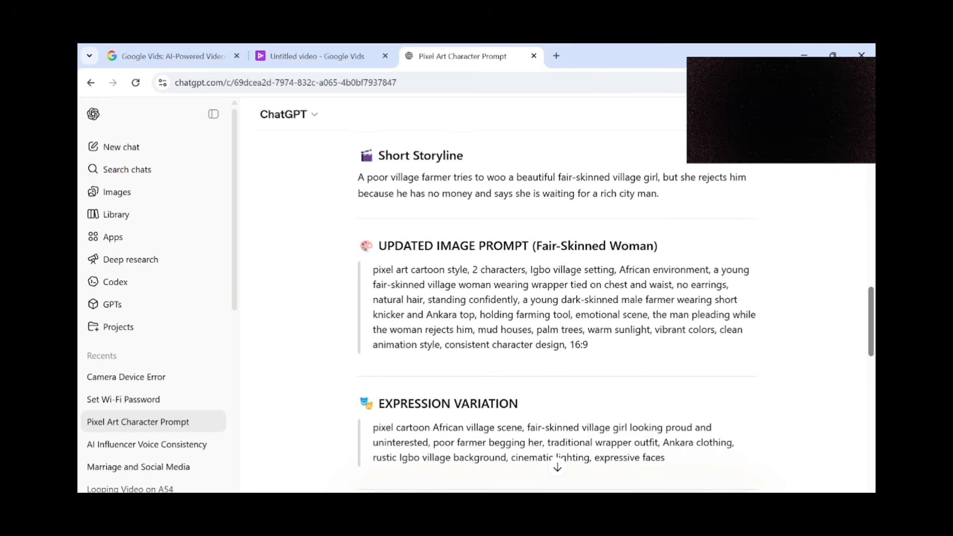
scroll(557, 311, down, 10)
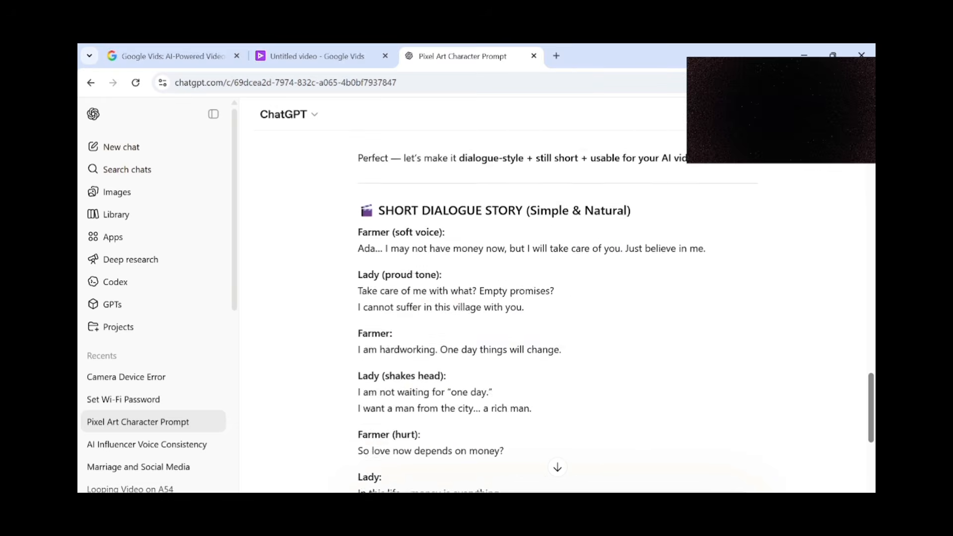
scroll(557, 312, up, 1)
scroll(557, 311, down, 7)
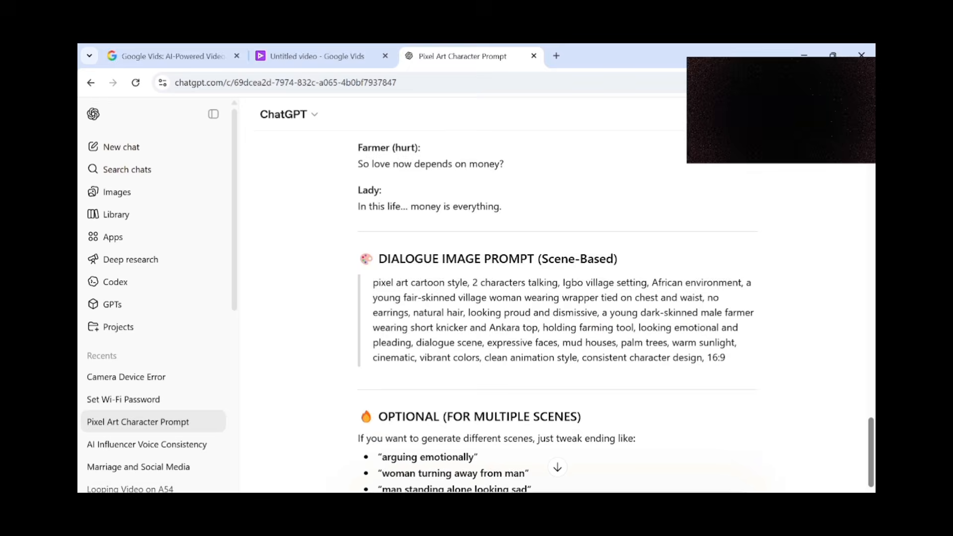
scroll(557, 311, down, 6)
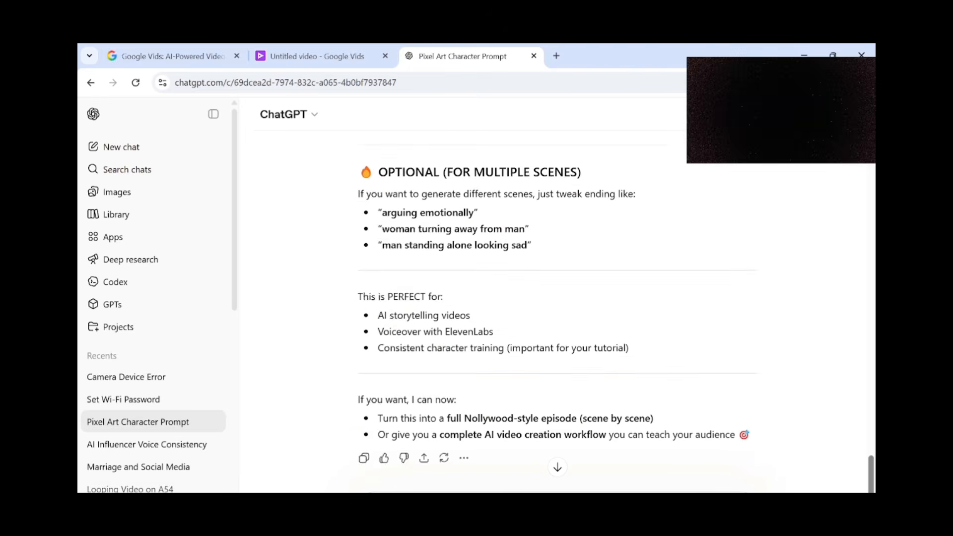
Ask ChatGPT: "Give me a continuation of the story and an image prompt for the scenes that follows"
click(470, 499)
text(Give me a continuation of the story and an image prompt for the scenes)
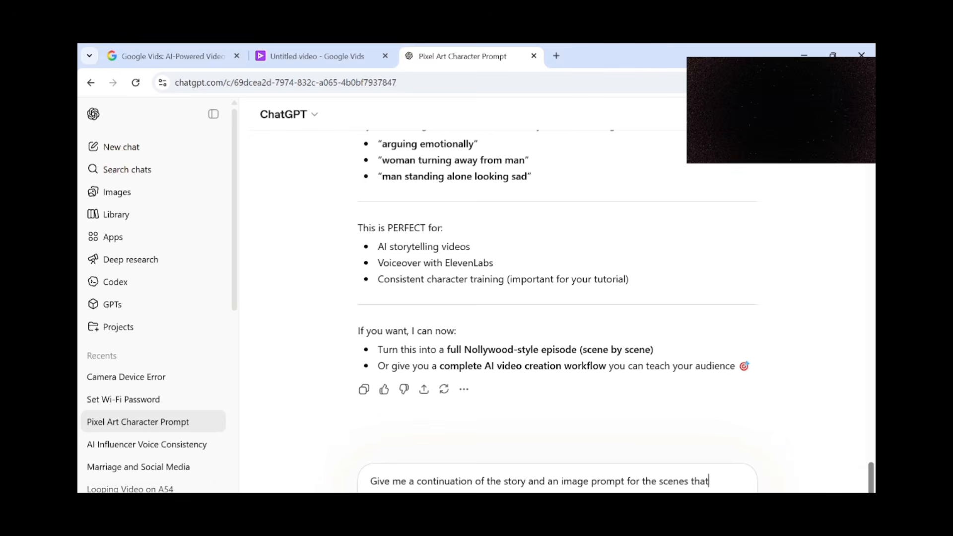
text(that follows)
key(Return)
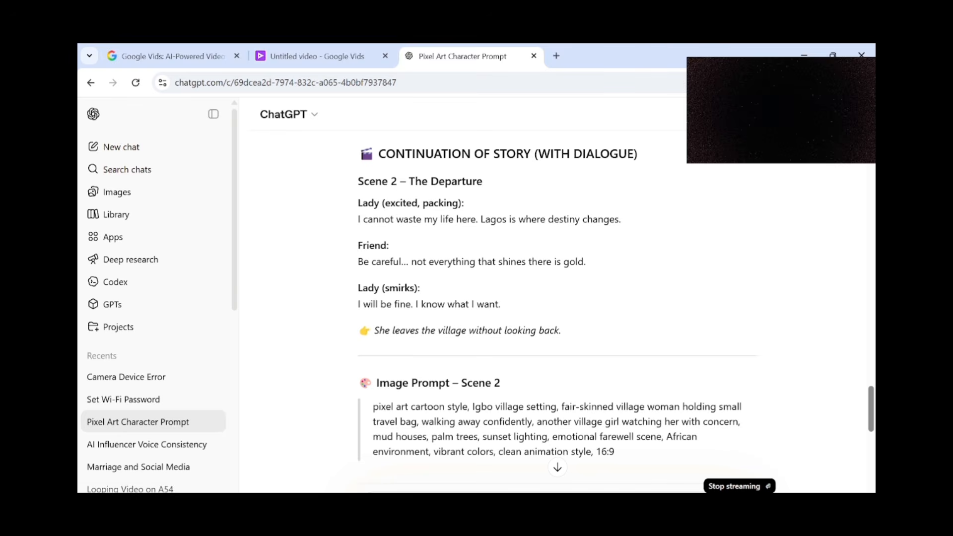
Read through the continued story's scenes, dialogue and image prompts from Scene 2 onward
scroll(557, 312, down, 1)
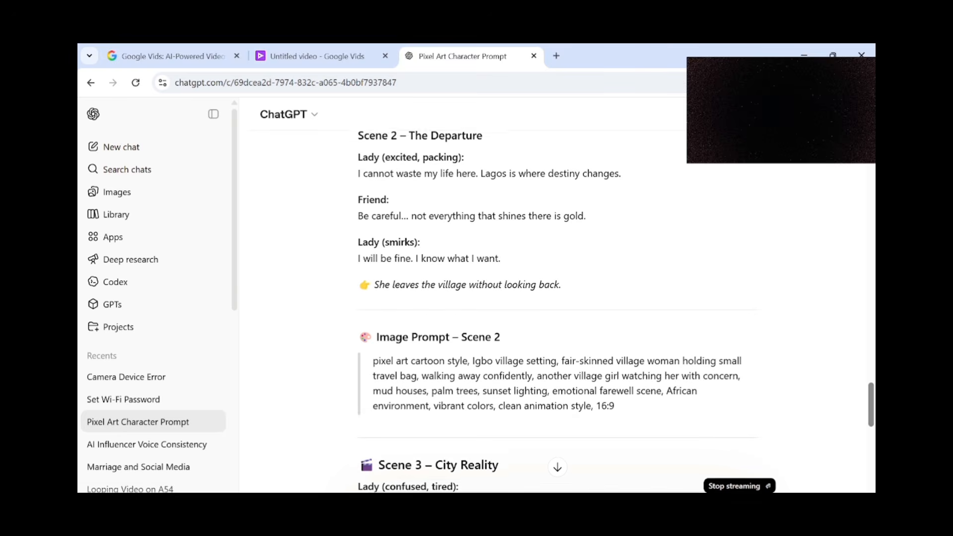
scroll(558, 312, up, 1)
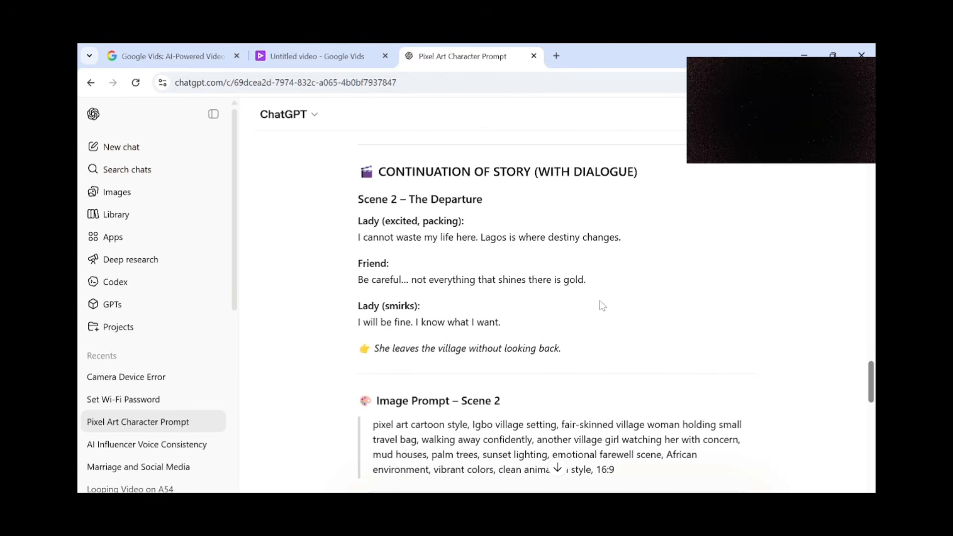
scroll(599, 300, down, 3)
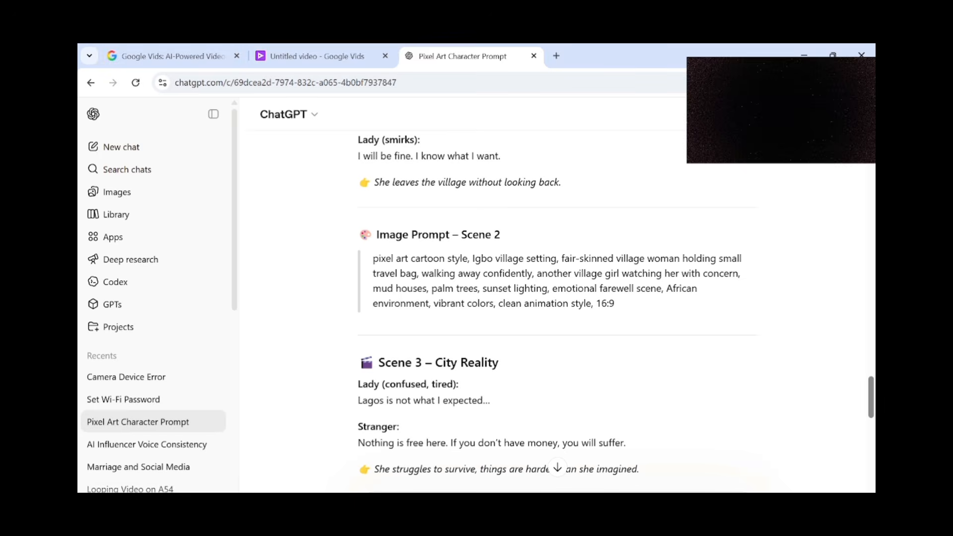
scroll(565, 308, down, 3)
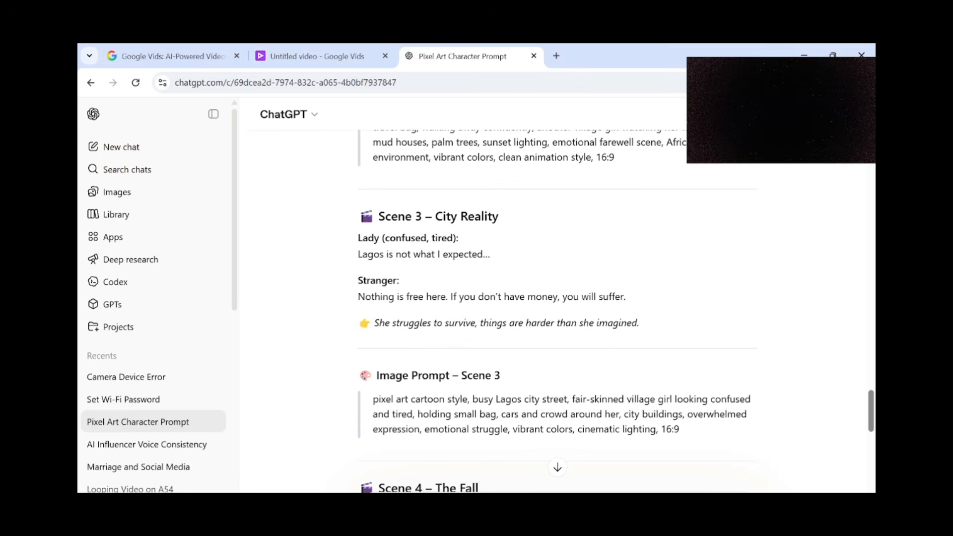
scroll(565, 308, down, 1)
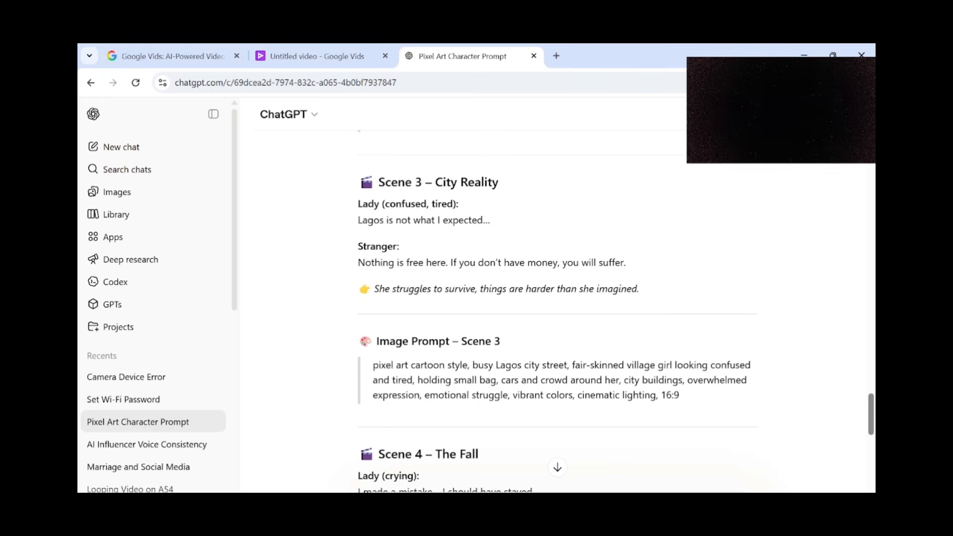
scroll(556, 313, down, 1)
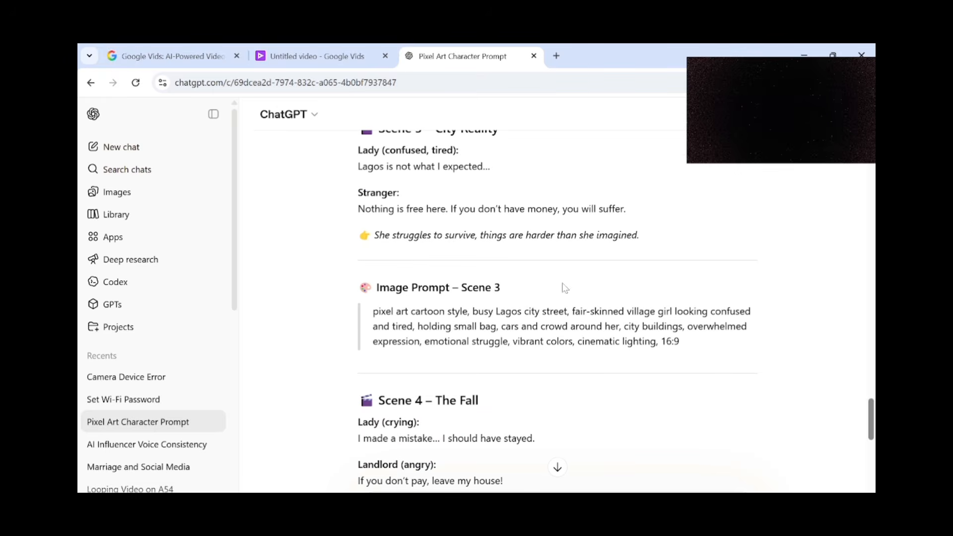
scroll(566, 307, down, 1)
scroll(557, 312, up, 10)
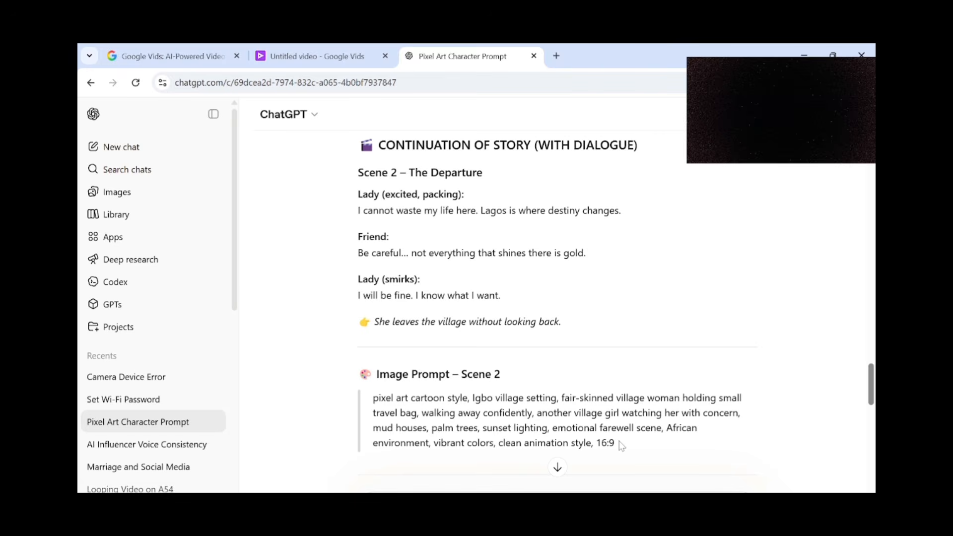
Copy the full Image Prompt – Scene 2 text and switch back to the untitled Google Vids video
drag(621, 446, 364, 393)
key(ctrl+c)
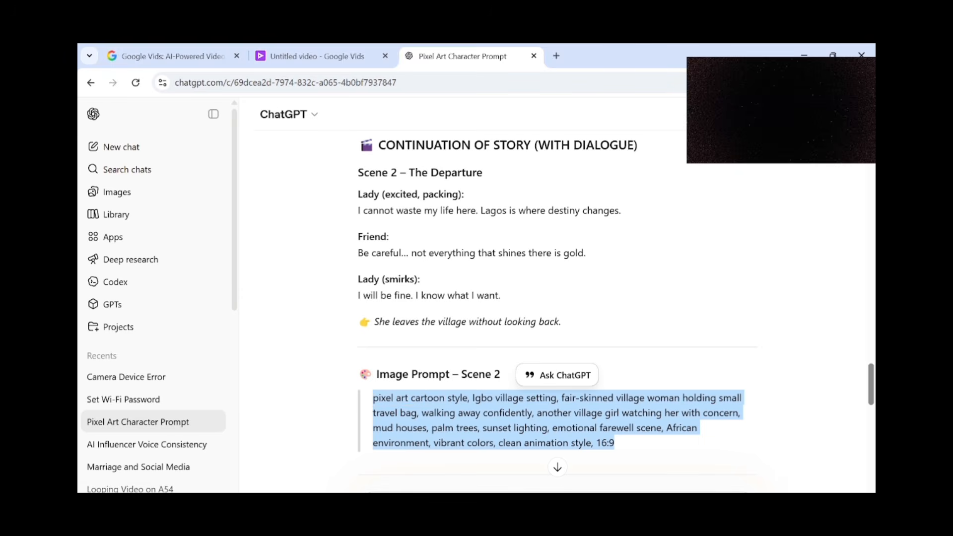
click(355, 61)
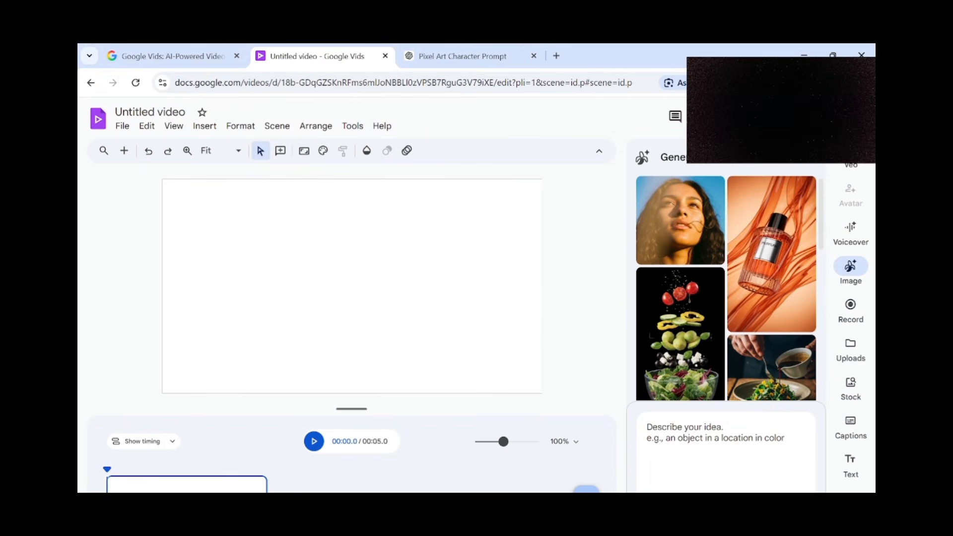
Paste the copied Scene 2 prompt as the image description and generate the image
click(646, 427)
text(Cosmic fantasy blue whale swimming through a galaxy with nebula)
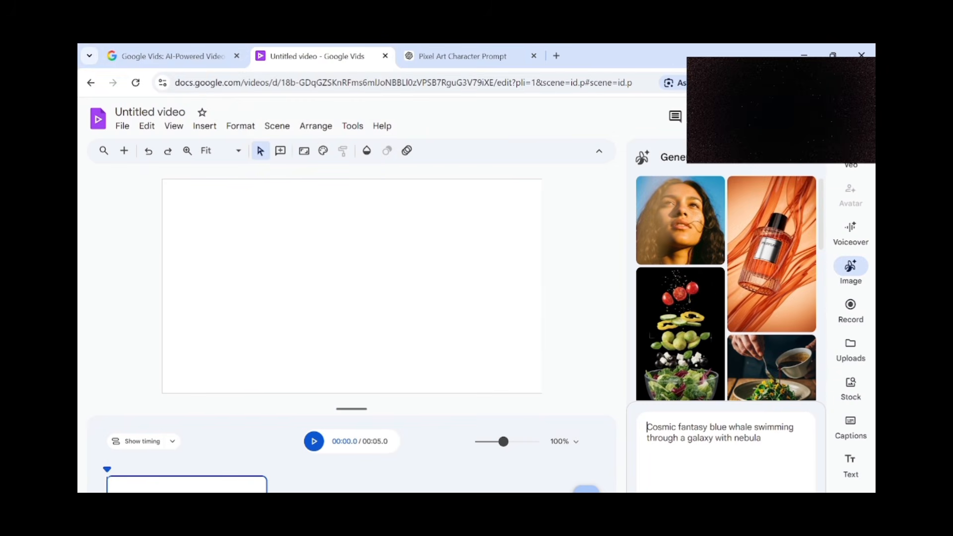
key(ctrl+a)
key(ctrl+v)
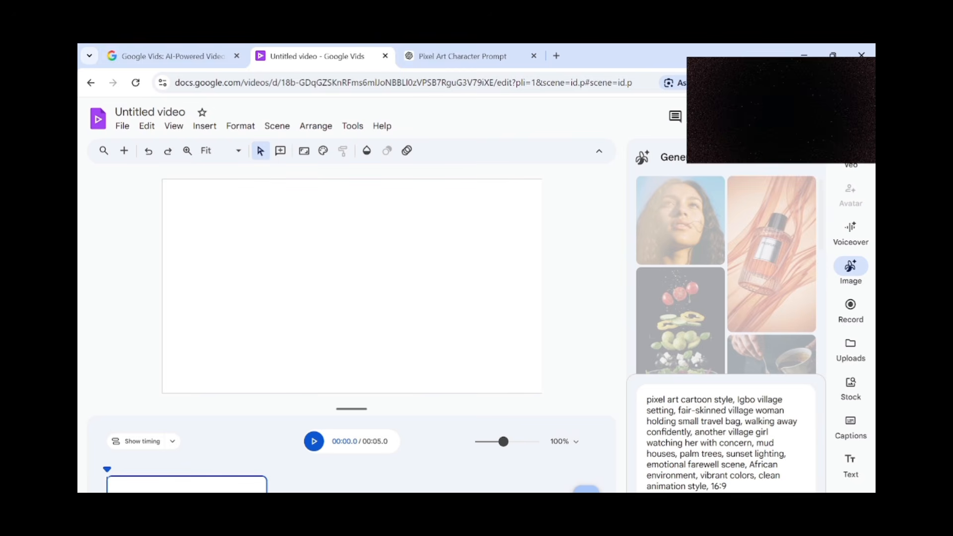
key(Return)
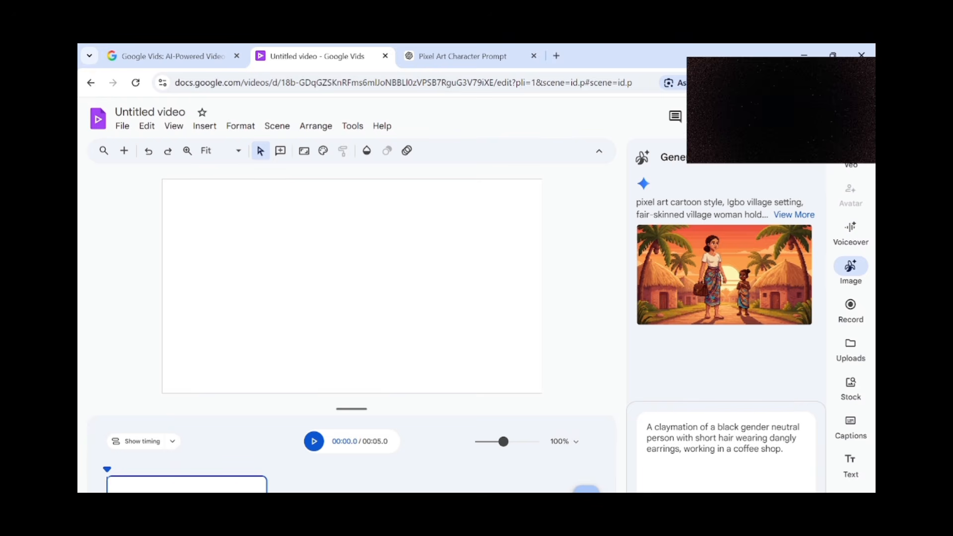
Save the generated Scene 2 image as a PNG named "about to go to lagos" in Downloads
mouse_move(725, 274)
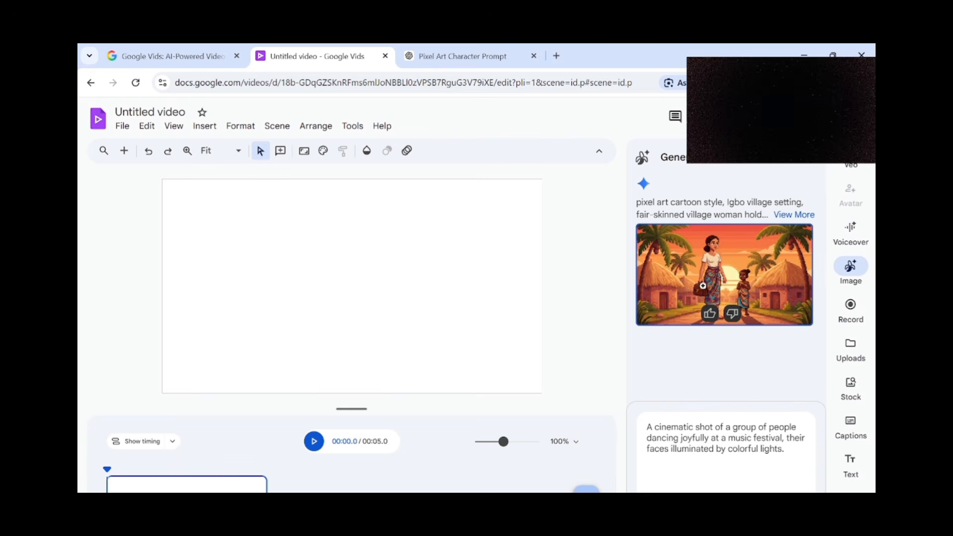
right_click(752, 280)
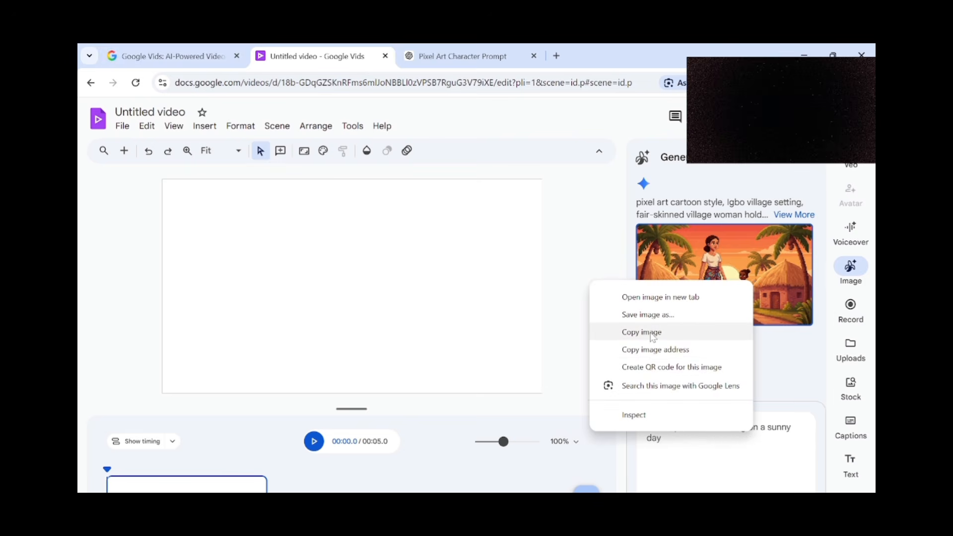
click(663, 315)
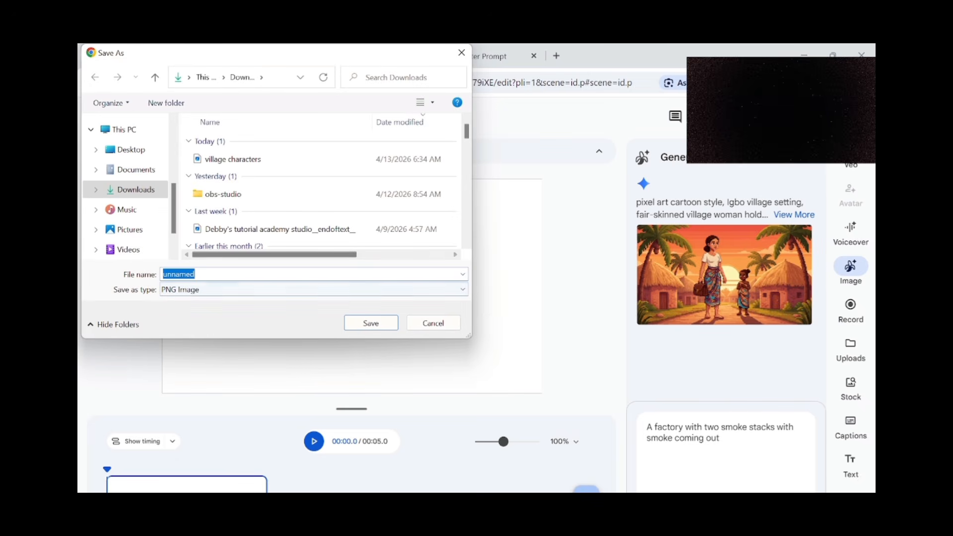
text(about to)
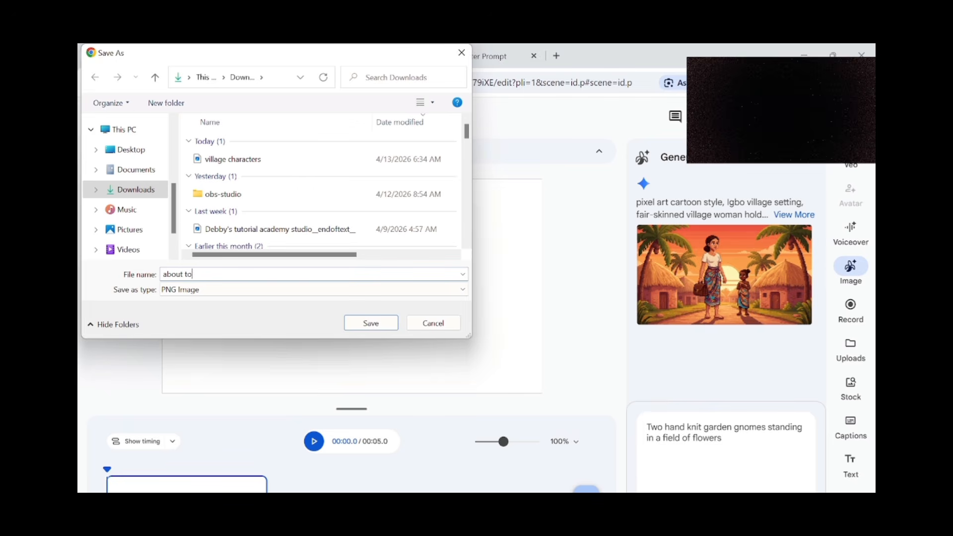
text( go to lagos)
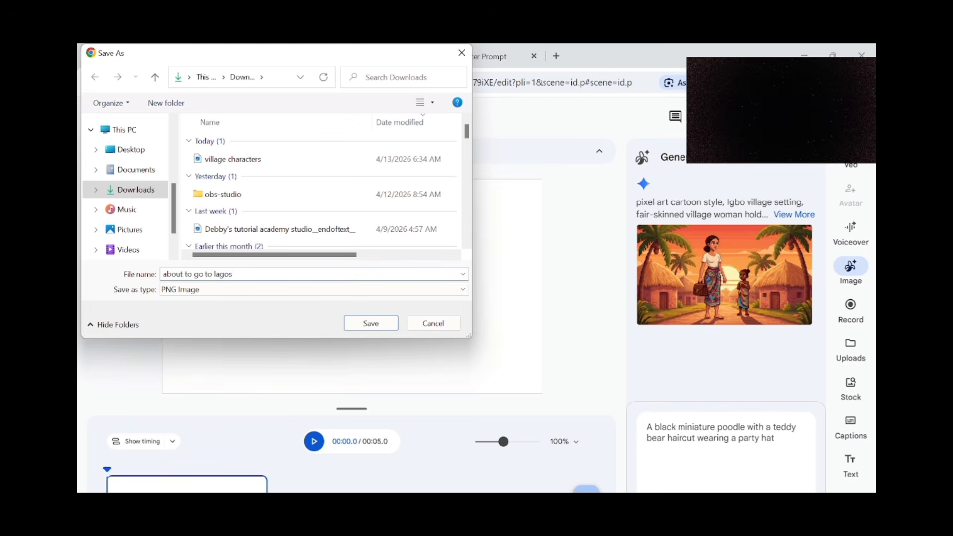
click(372, 324)
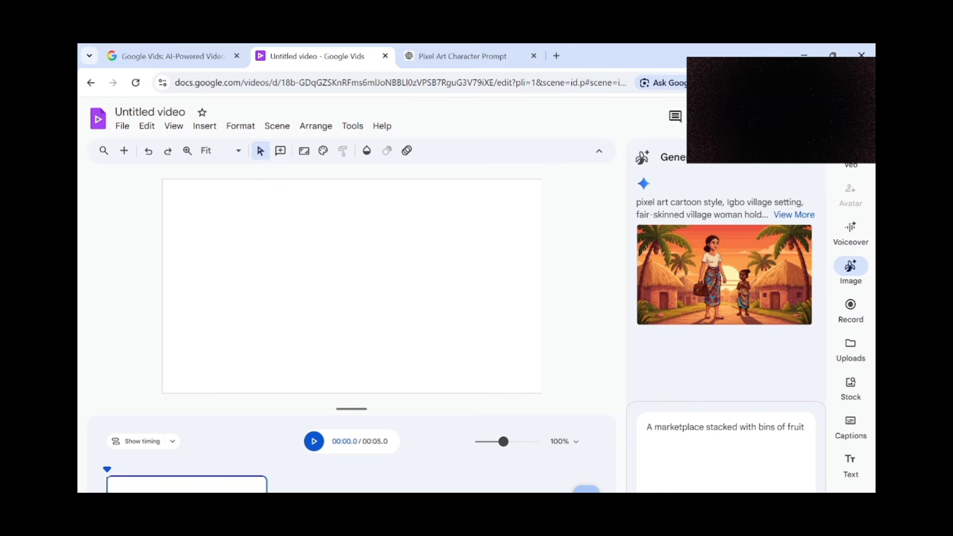
Copy the full Scene 2 – The Departure dialogue from the ChatGPT story and switch back to the untitled Google Vids video
click(441, 52)
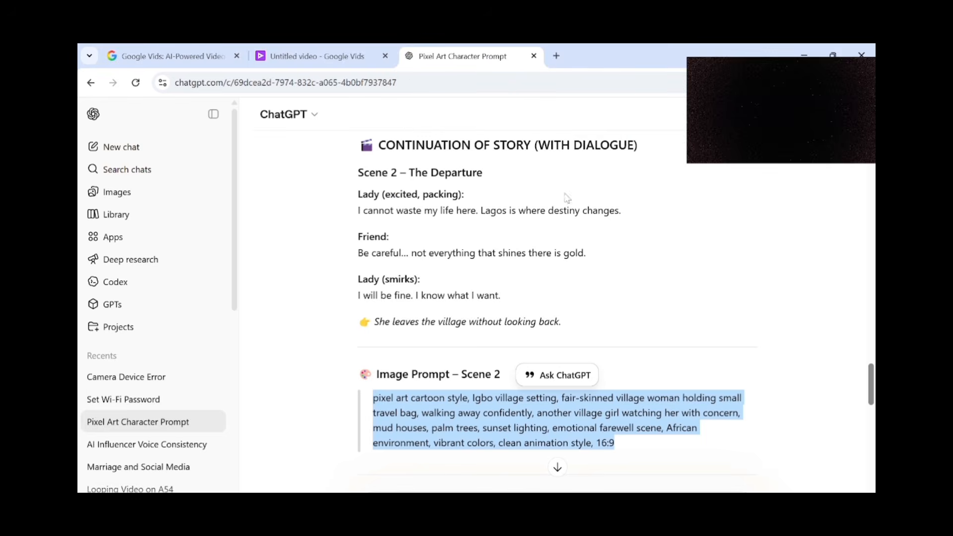
click(600, 295)
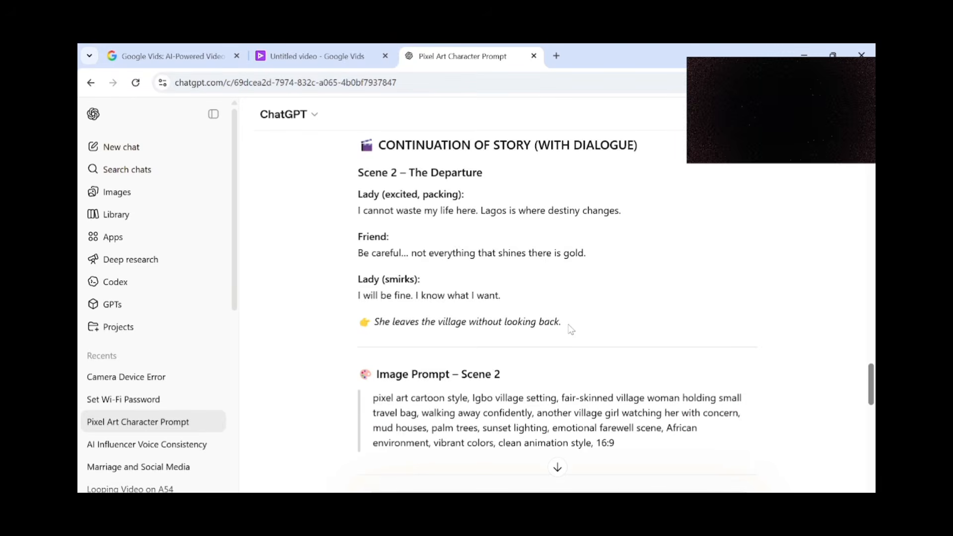
drag(570, 328, 350, 169)
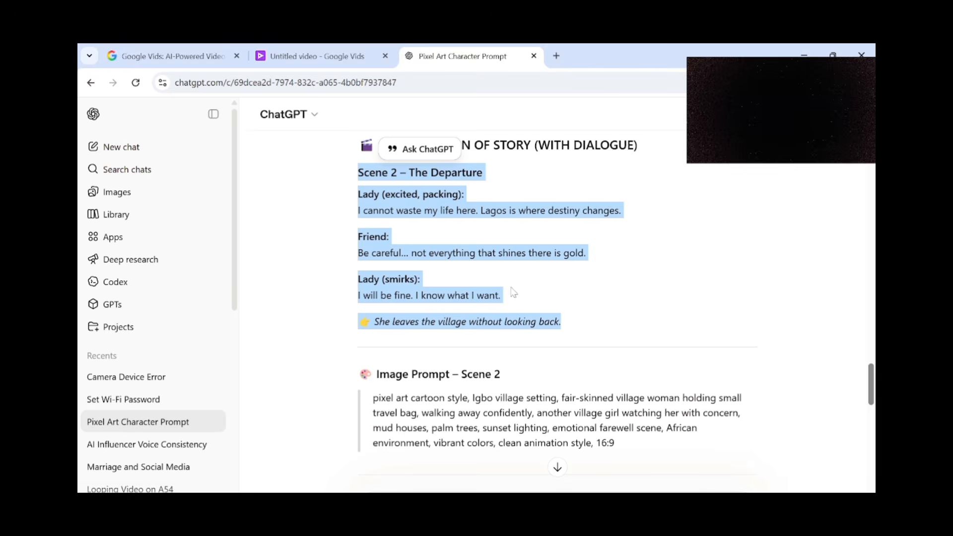
click(342, 61)
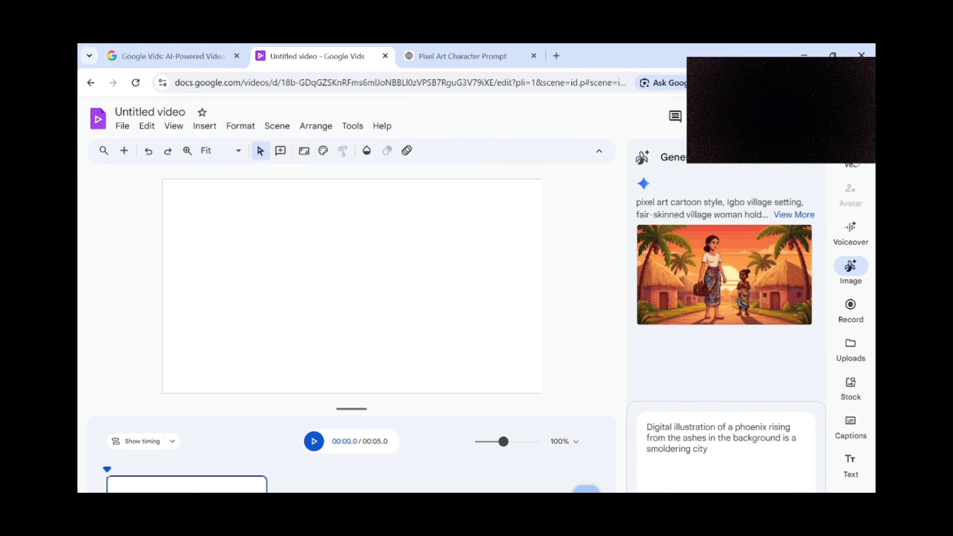
Set the AI video clip mode to Animate an image, agree to the image usage terms, and add the "about to go to lagos" image from Downloads
click(852, 157)
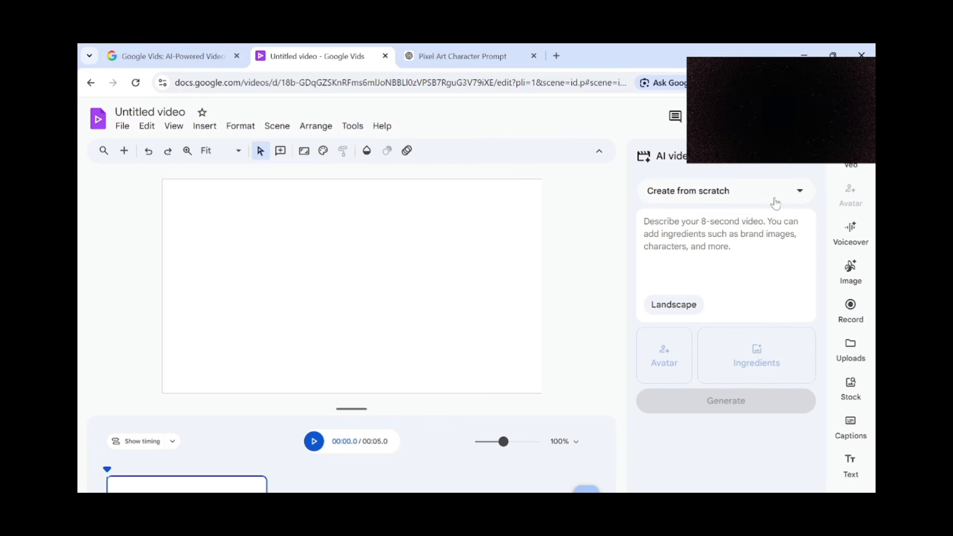
click(800, 192)
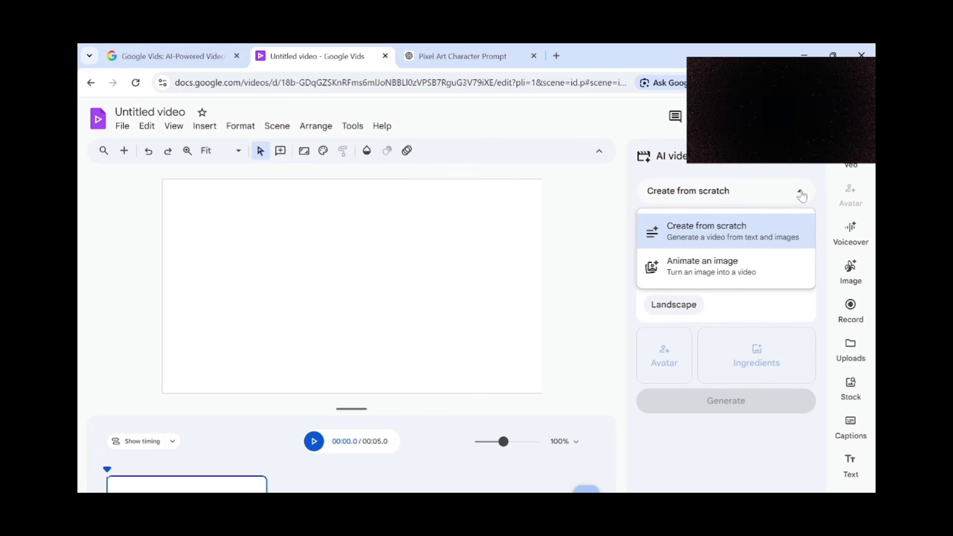
click(705, 270)
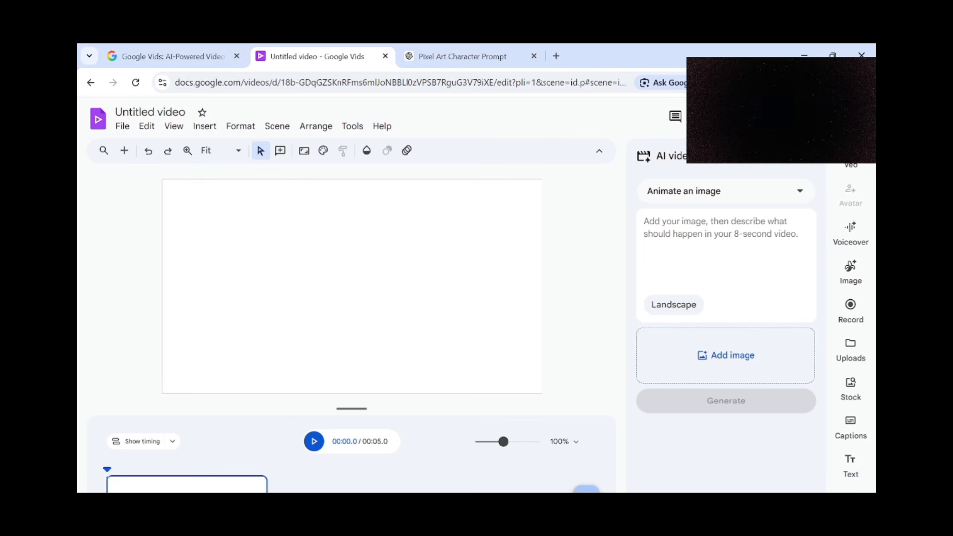
click(709, 364)
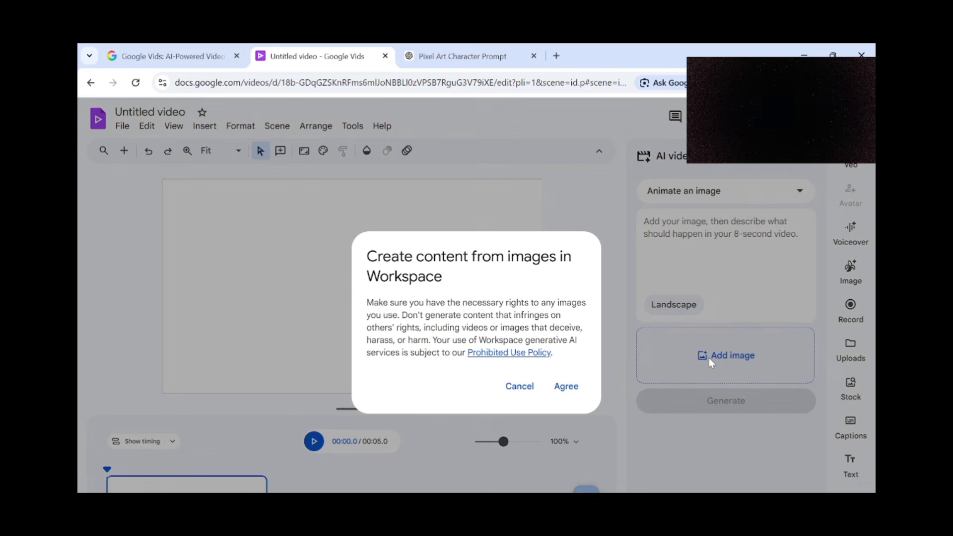
click(568, 392)
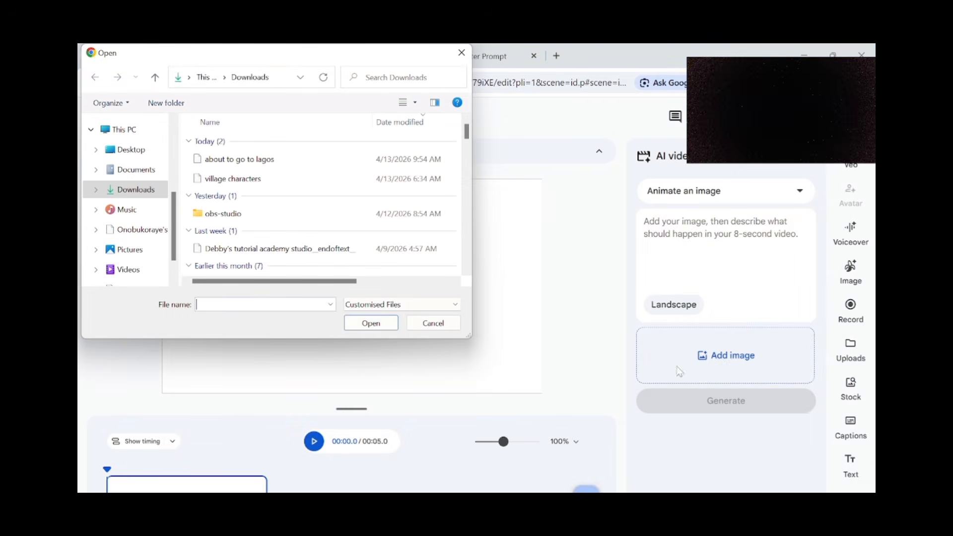
click(276, 165)
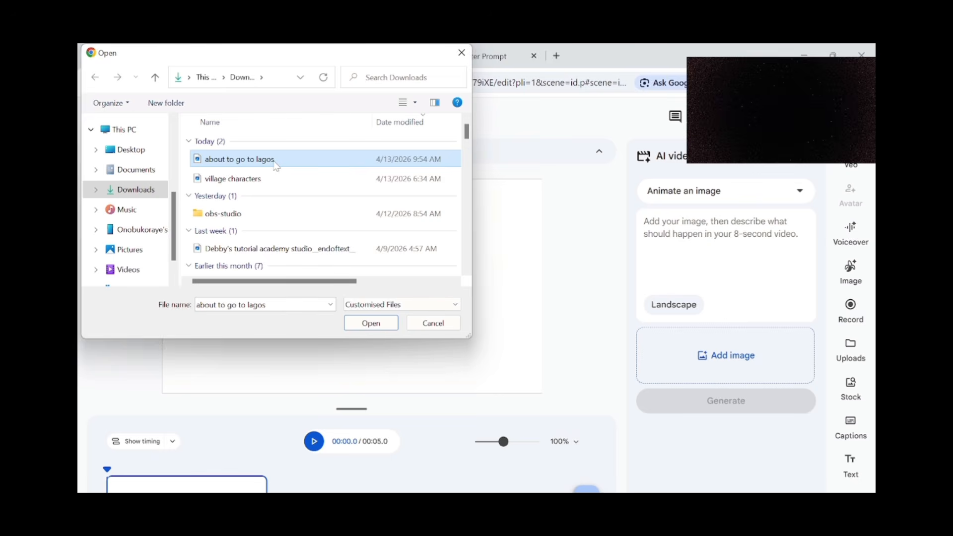
click(367, 326)
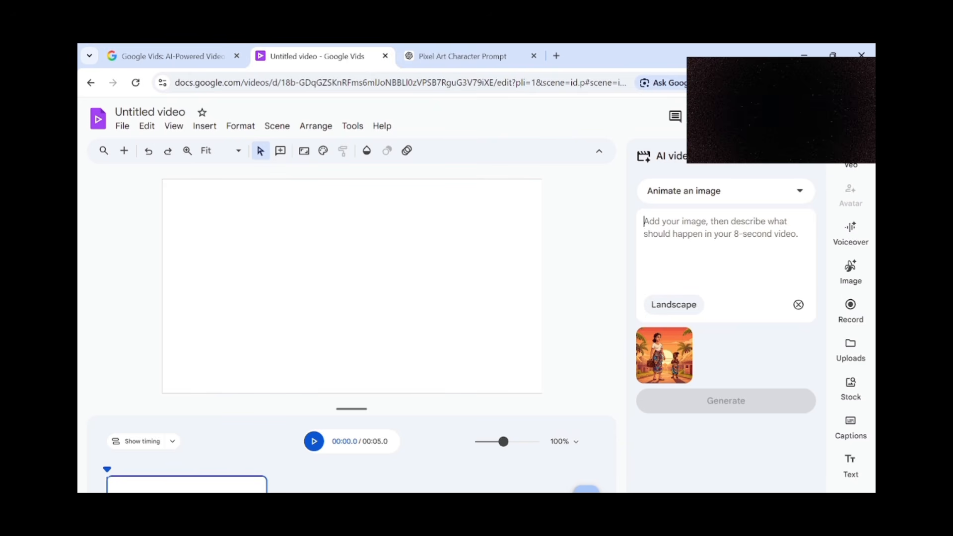
Generate an animated clip using the copied Scene 2 dialogue as its description, and save the previewed video to the computer
key(ctrl+v)
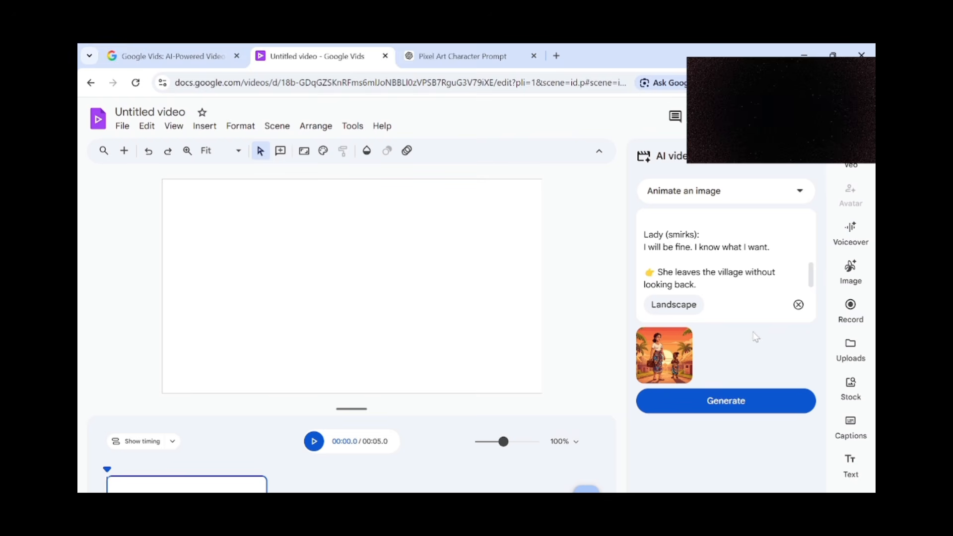
click(728, 406)
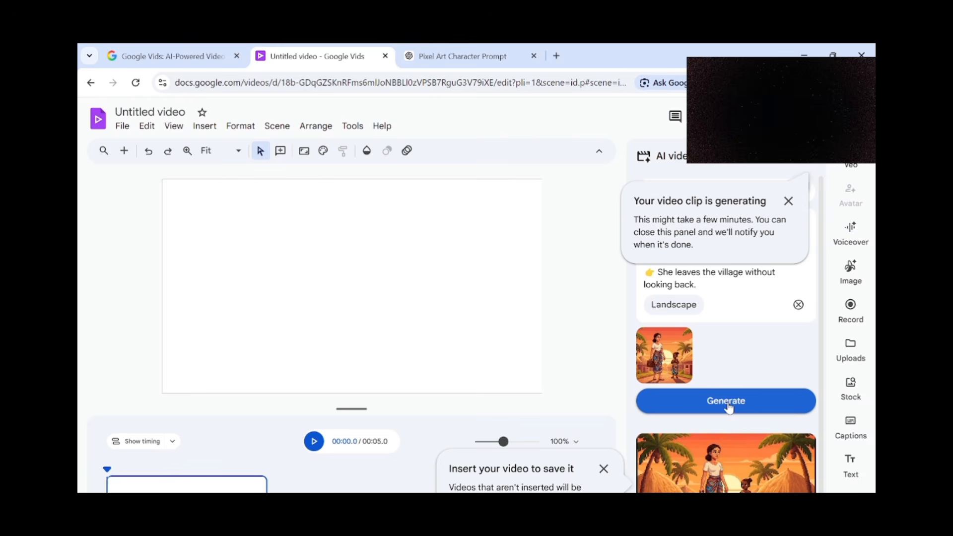
mouse_move(728, 481)
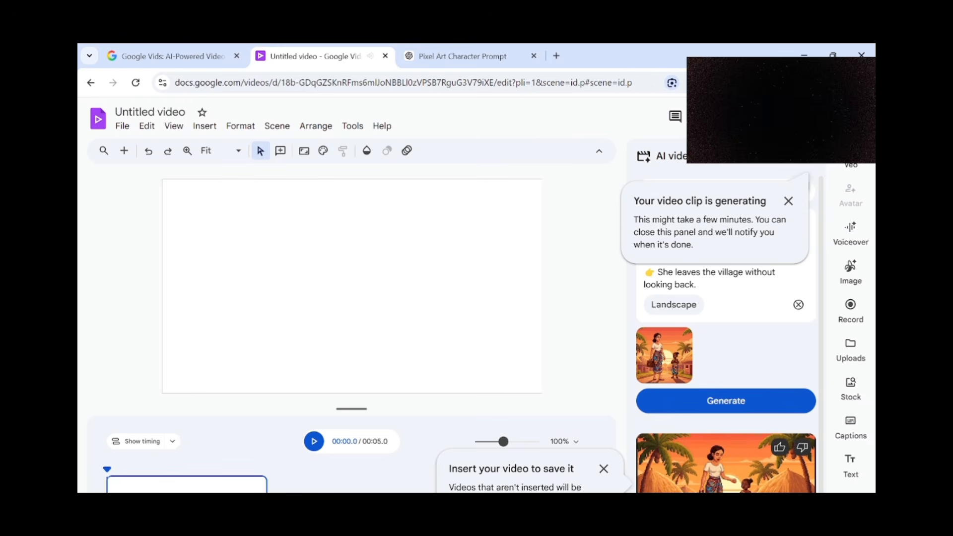
click(728, 480)
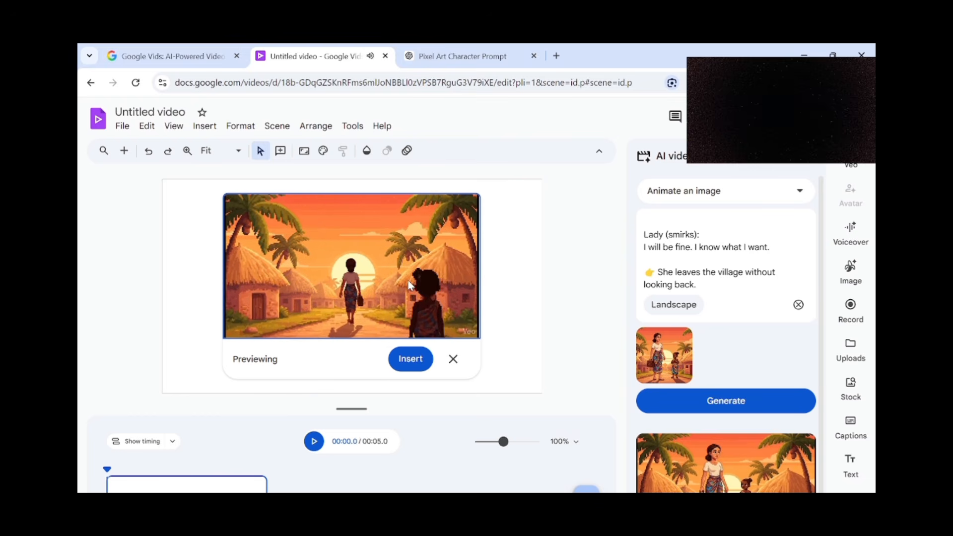
right_click(415, 295)
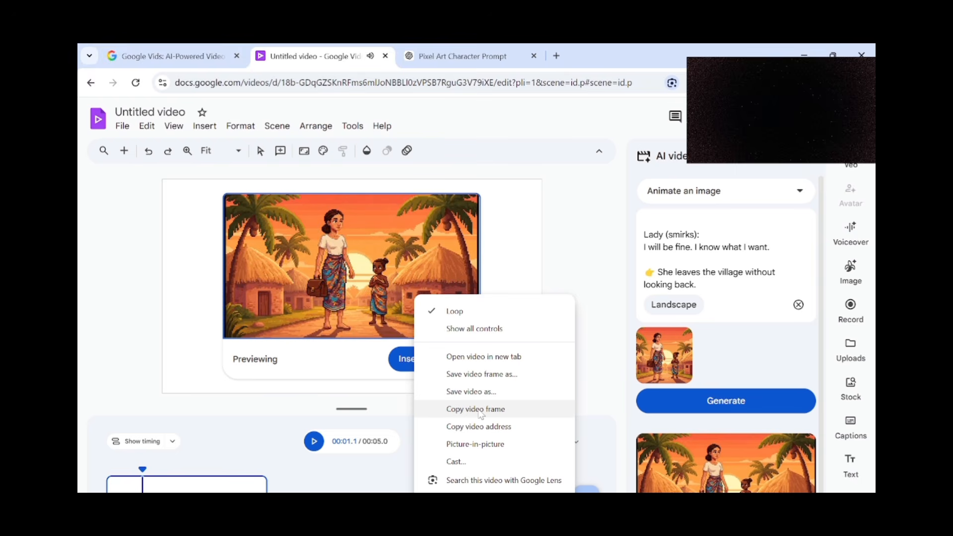
click(478, 393)
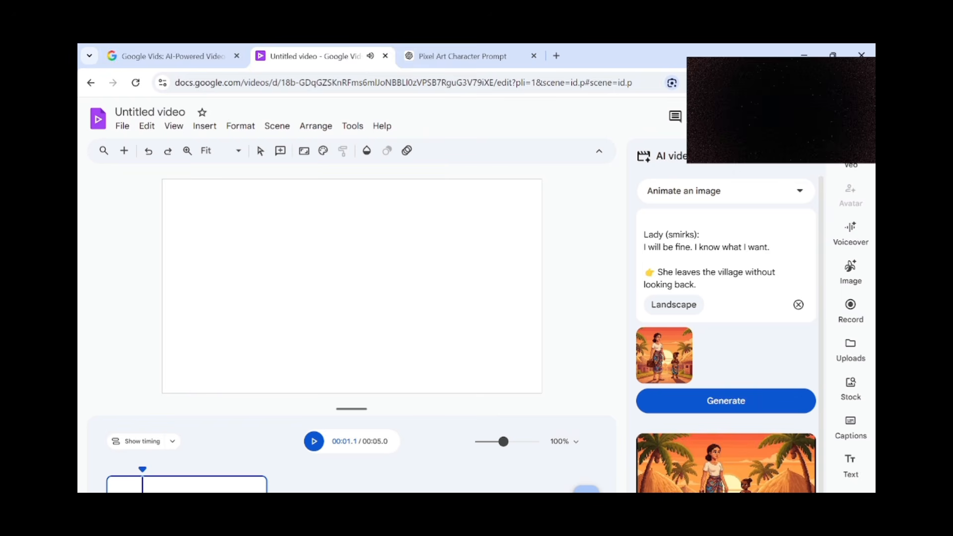
Copy the full Scene 3 – City Reality text from the ChatGPT story and switch back to the untitled Google Vids video
click(459, 56)
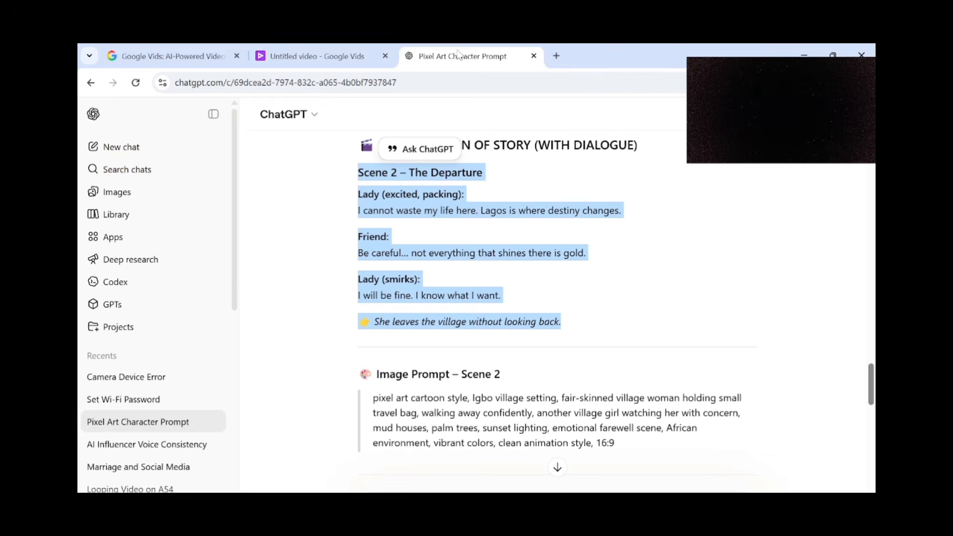
click(641, 309)
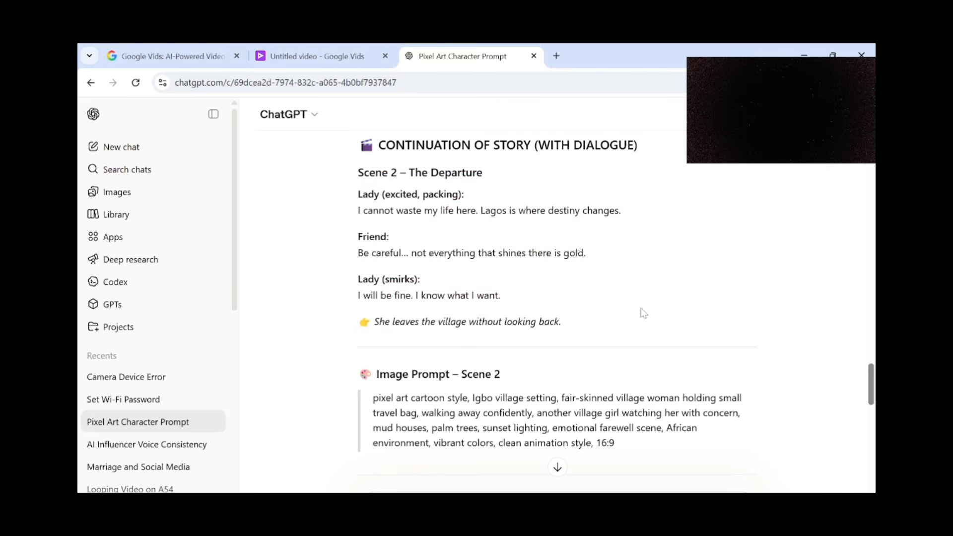
scroll(641, 308, down, 2)
scroll(641, 307, down, 4)
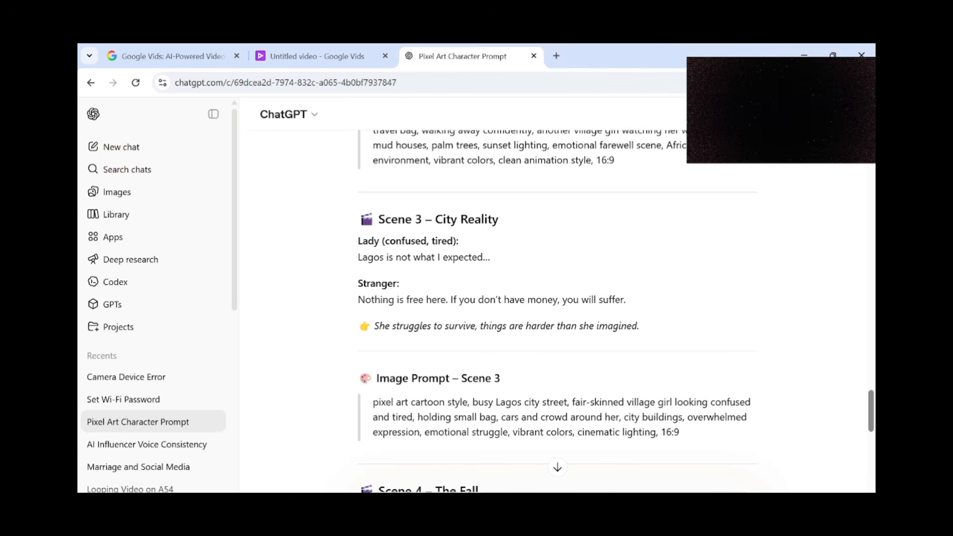
drag(641, 328, 325, 222)
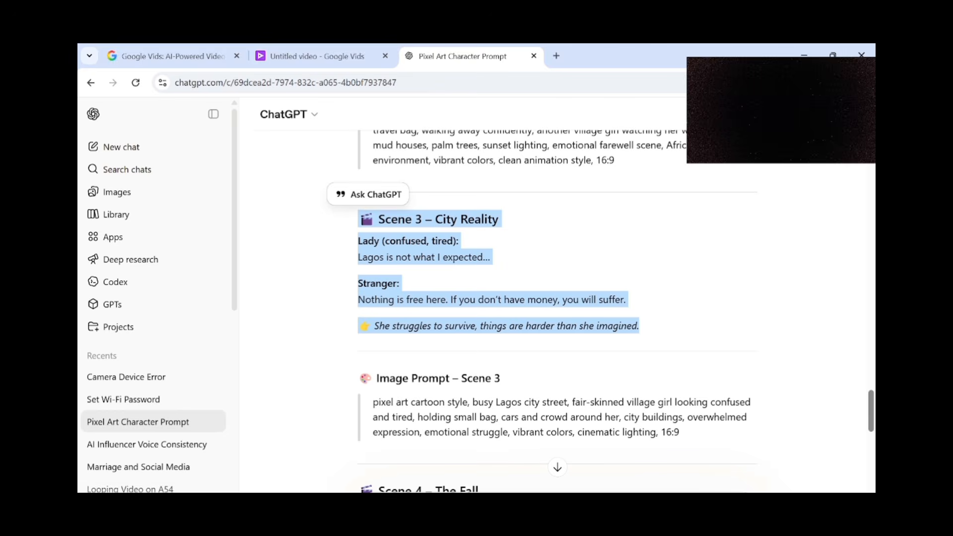
click(359, 58)
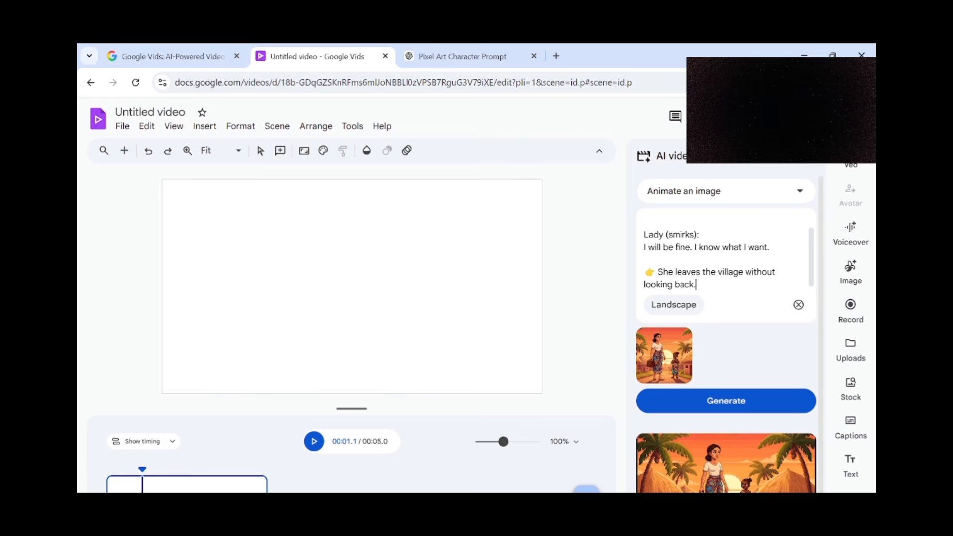
Append the copied Scene 3 text on a new line of the video description, generate the clip, and close its preview
key(Return)
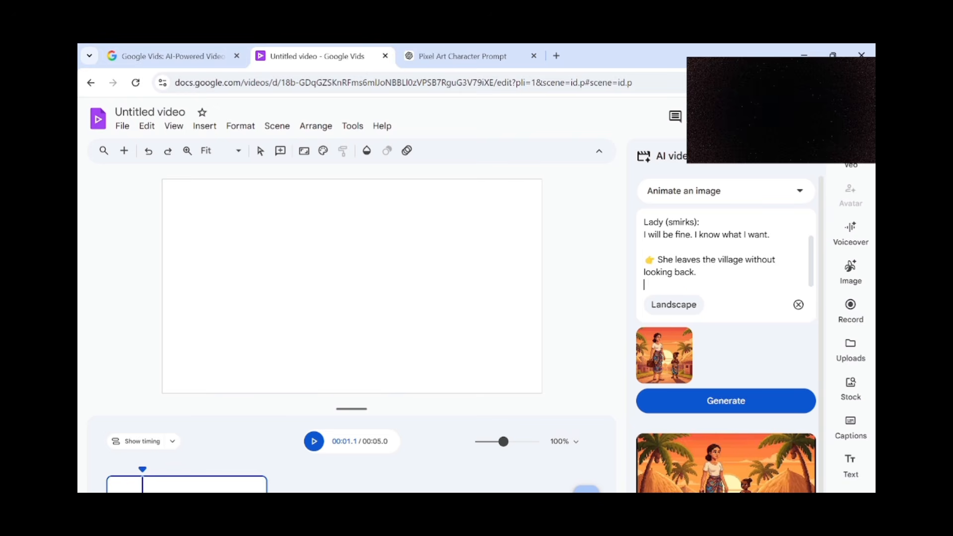
text(Stranger: Nothing is free here. If you don't have money, you will suffer.  👉 She struggles to survive, things are harder than she imagined.)
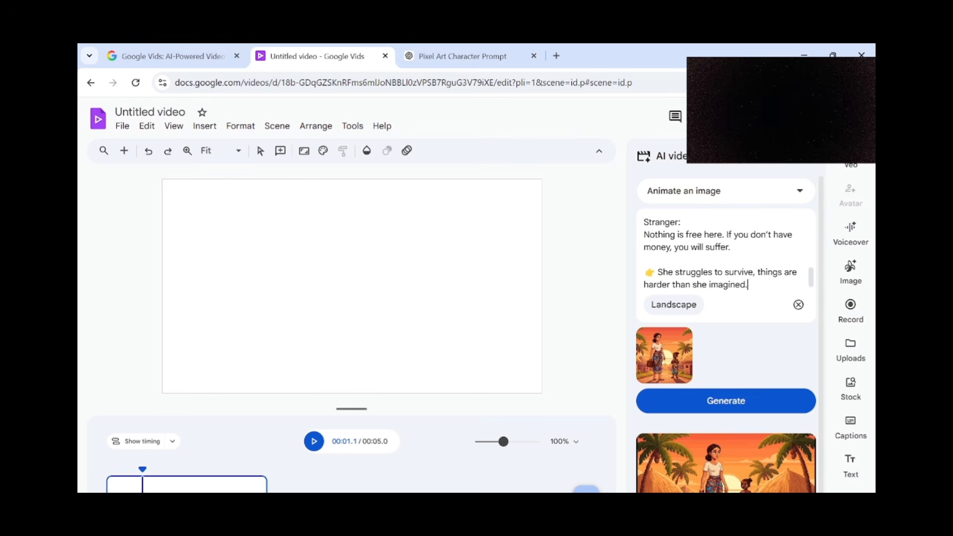
click(719, 404)
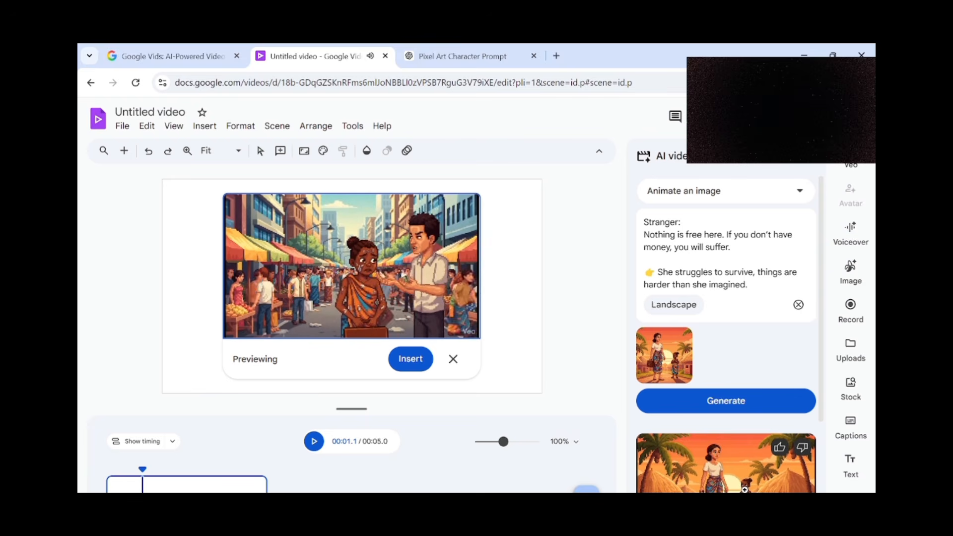
click(453, 359)
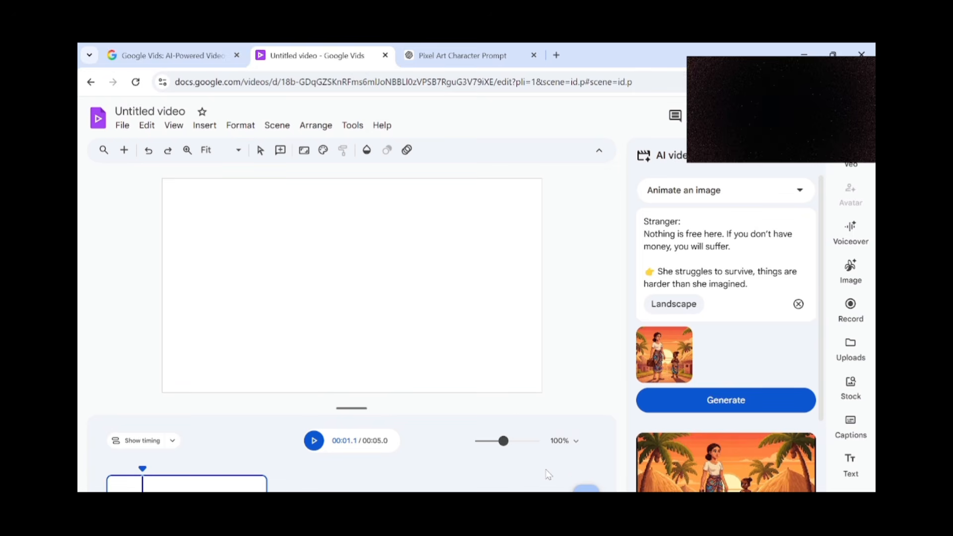
Copy the full Image Prompt – Scene 4 text from the ChatGPT story and switch back to the untitled Google Vids video
click(445, 58)
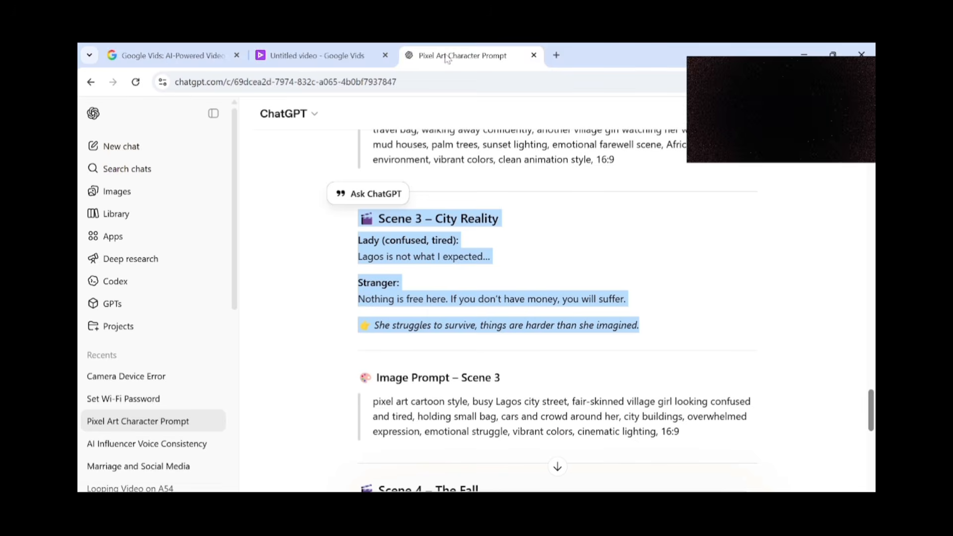
click(725, 267)
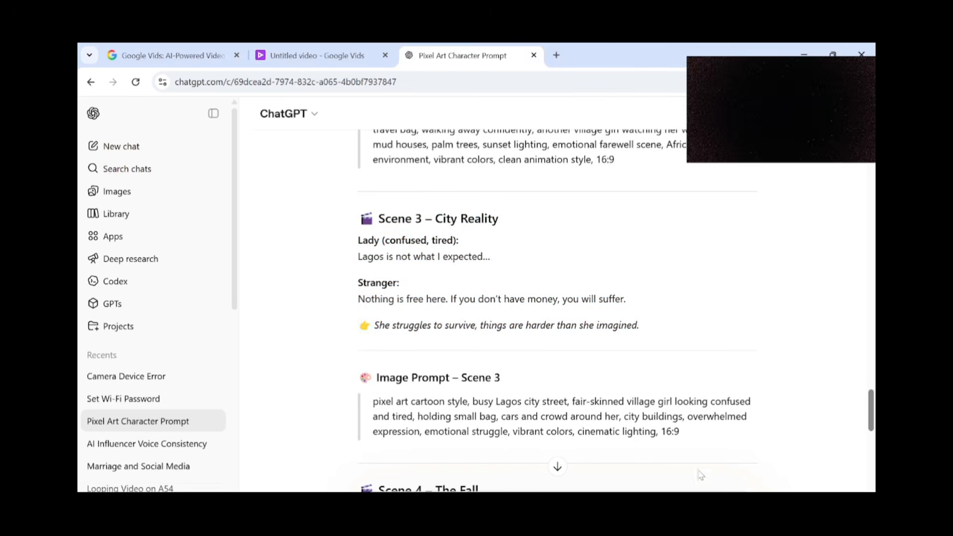
scroll(689, 443, down, 3)
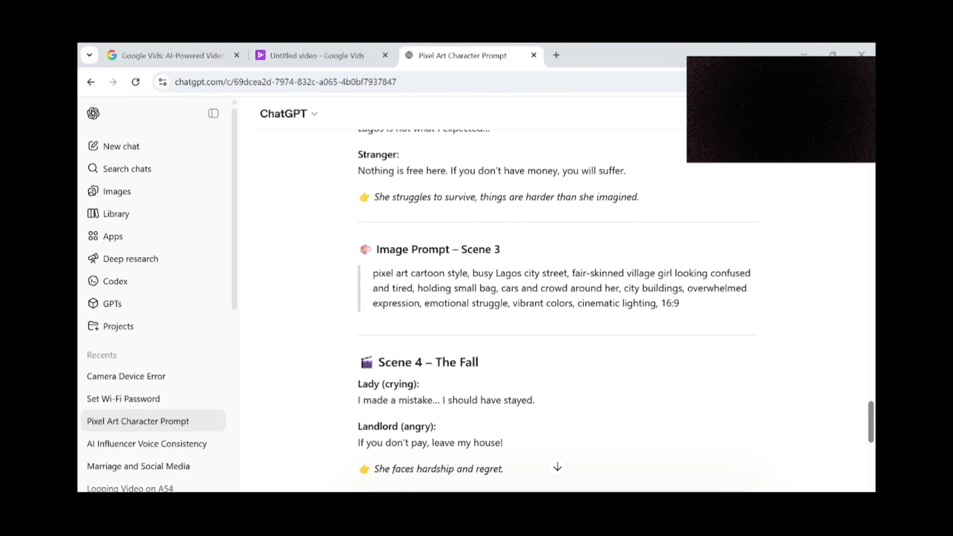
scroll(462, 243, down, 4)
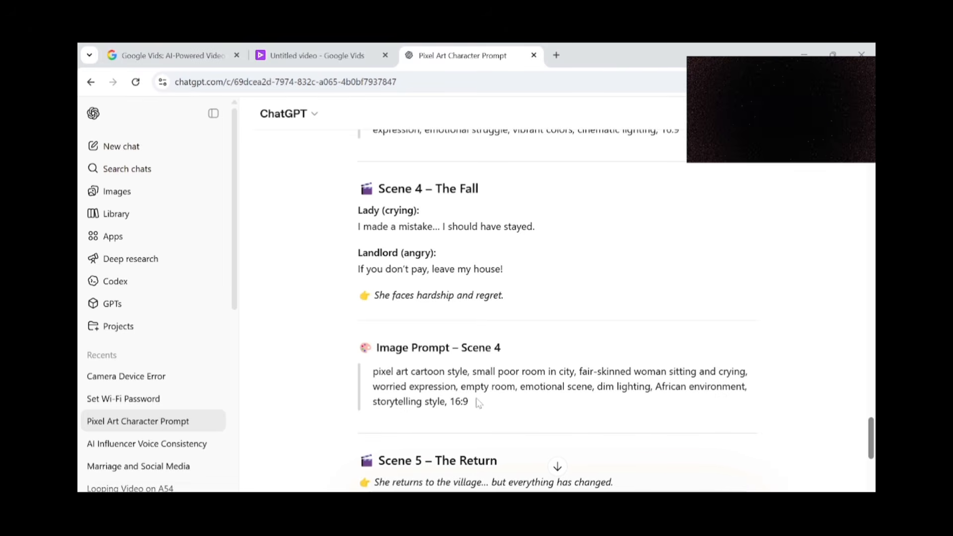
drag(475, 403, 364, 368)
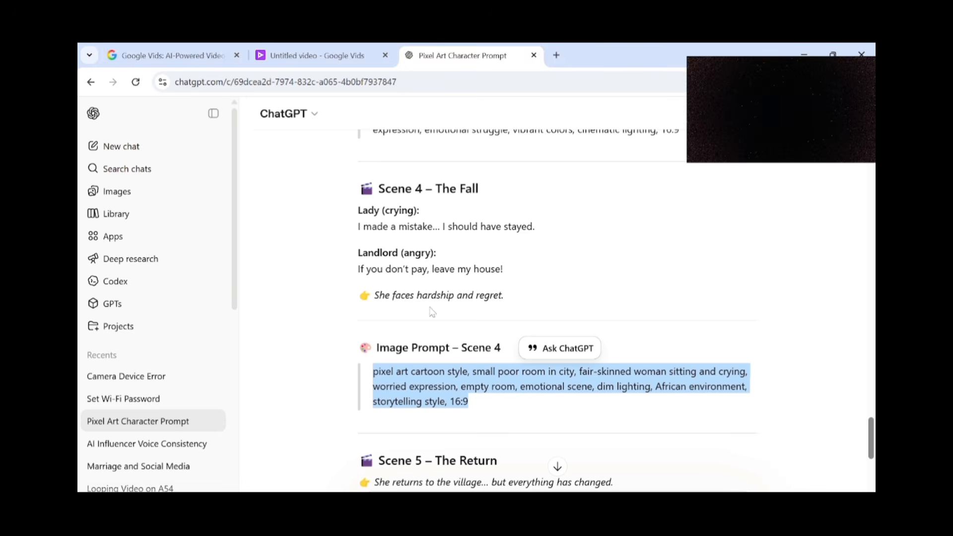
click(353, 60)
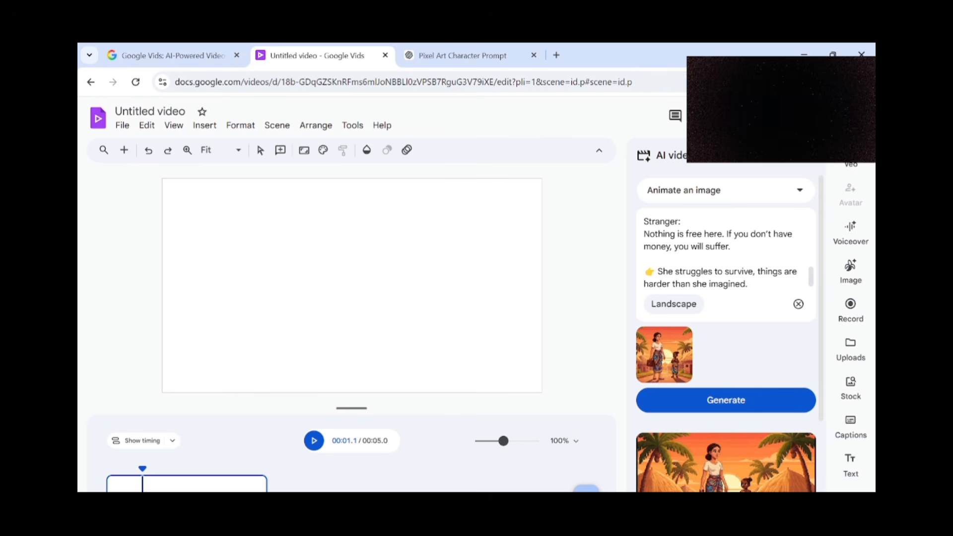
Generate an image from the copied Scene 4 prompt, preview it, and save it to the computer
click(851, 270)
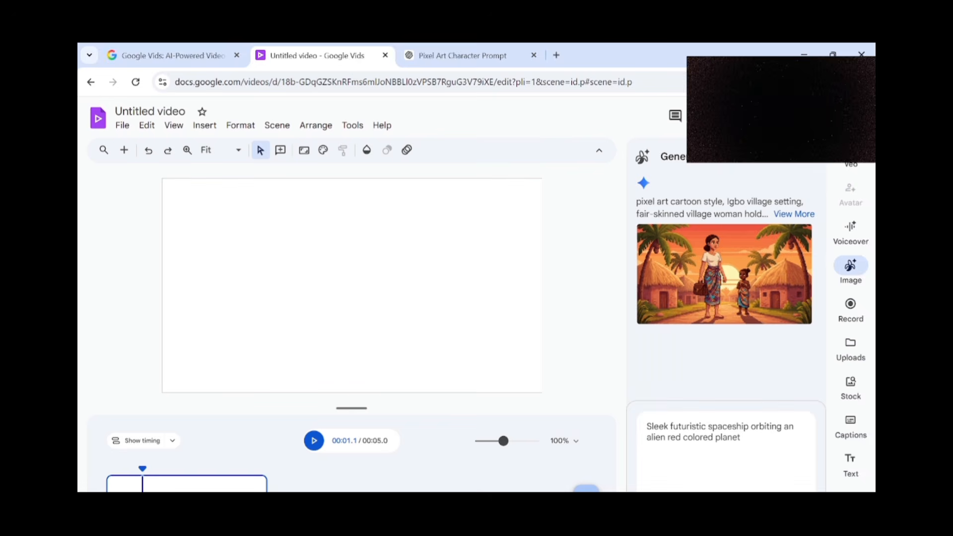
key(ctrl+v)
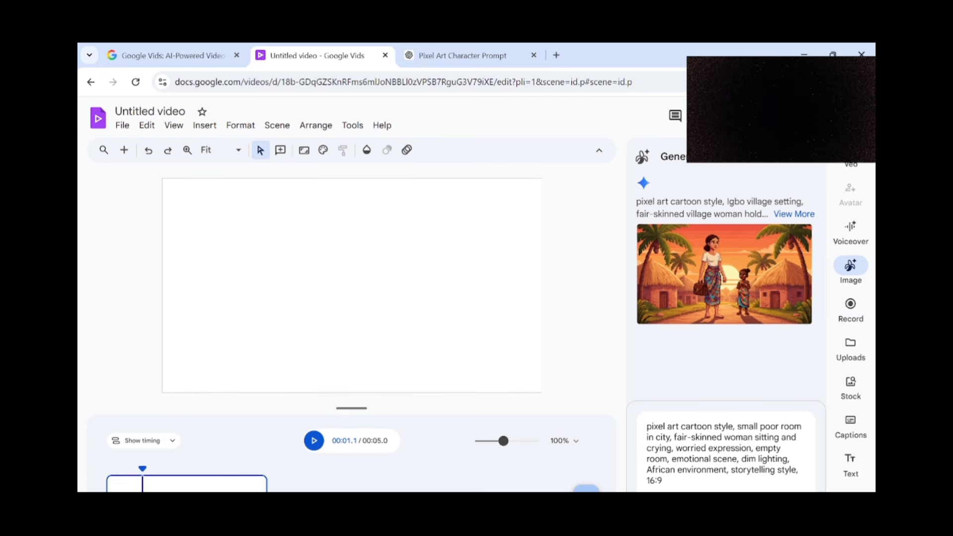
key(Return)
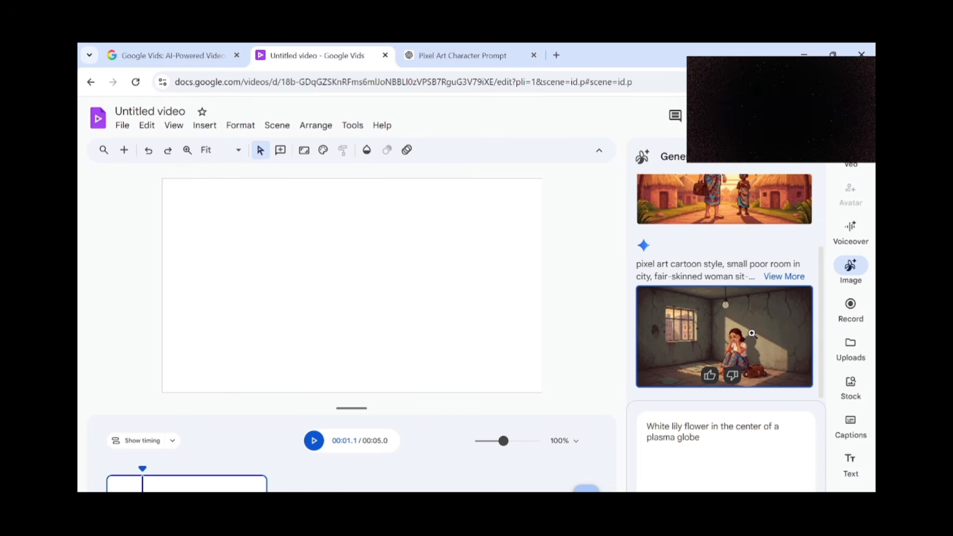
click(752, 333)
scroll(752, 334, up, 1)
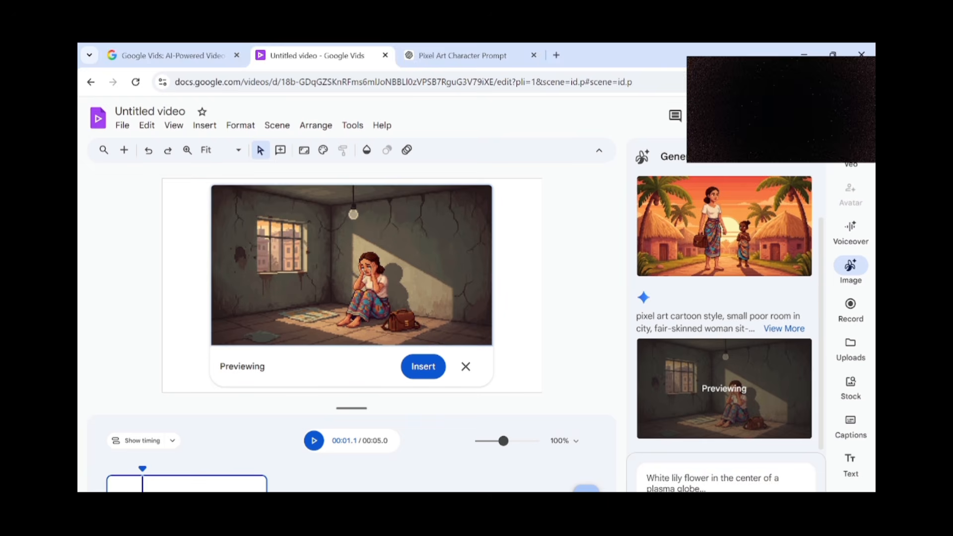
right_click(726, 390)
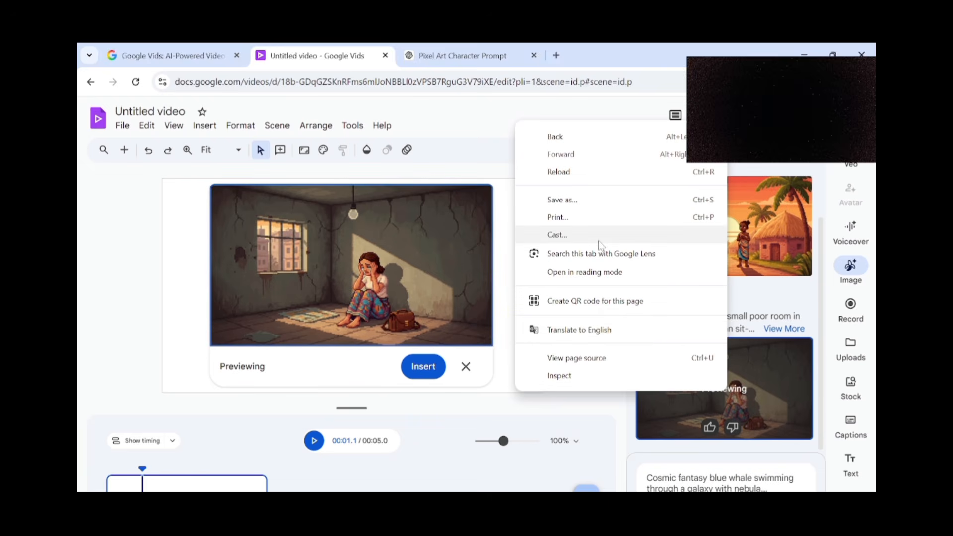
click(587, 203)
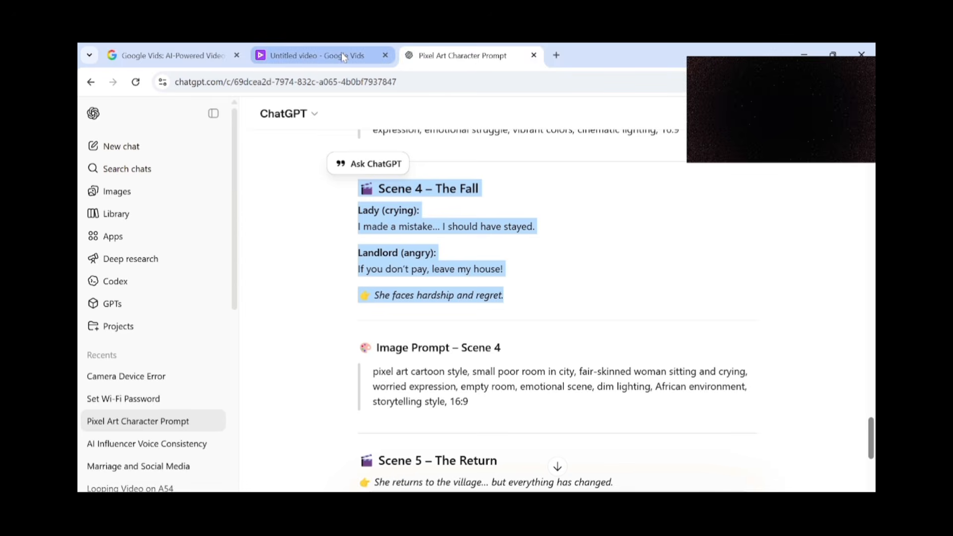
In Google Vids, paste the copied Scene 4 – The Fall text as the video description and add the "cant pay house rent" image from Downloads
click(312, 55)
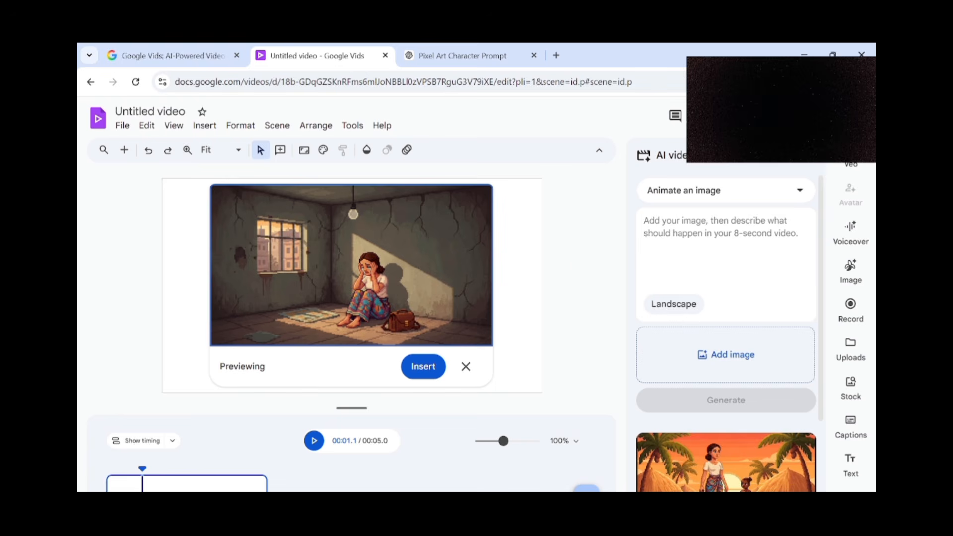
key(ctrl+v)
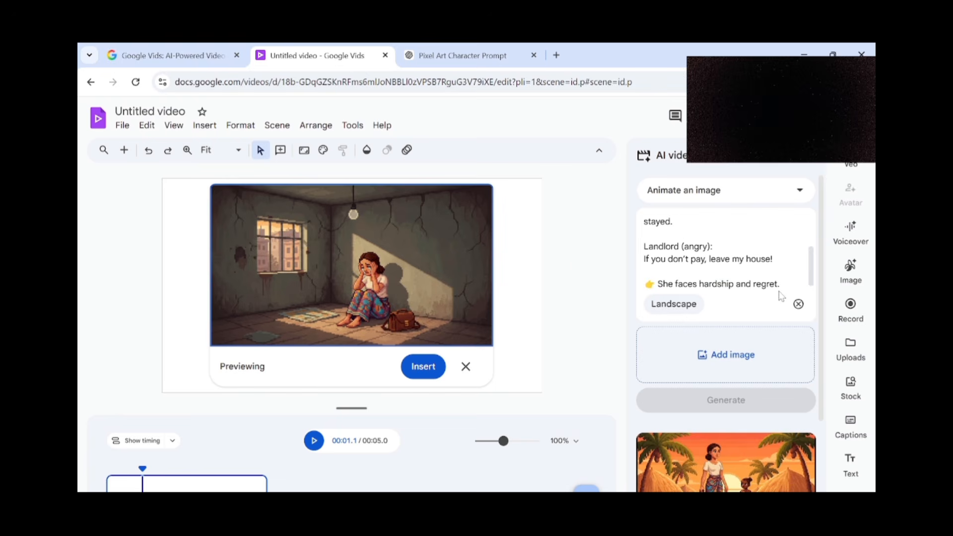
click(707, 362)
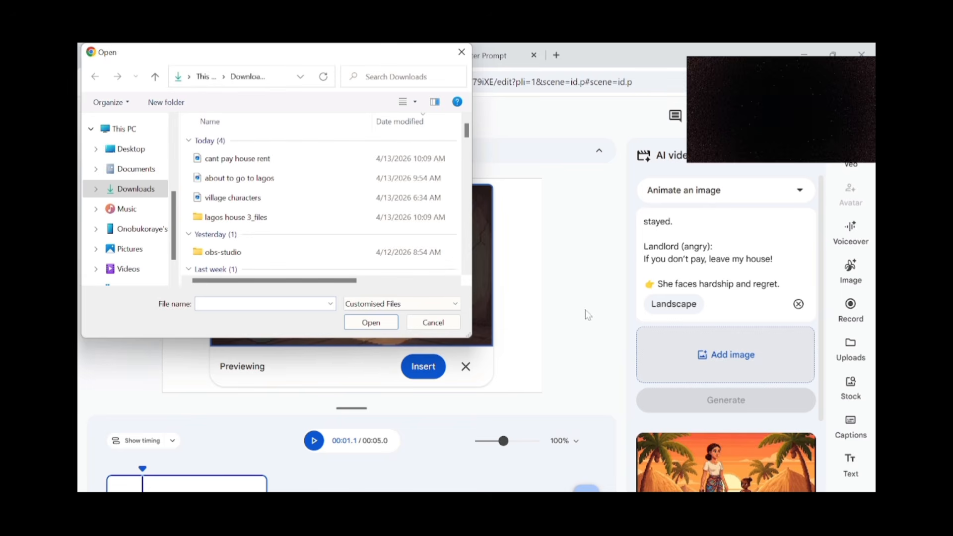
click(243, 165)
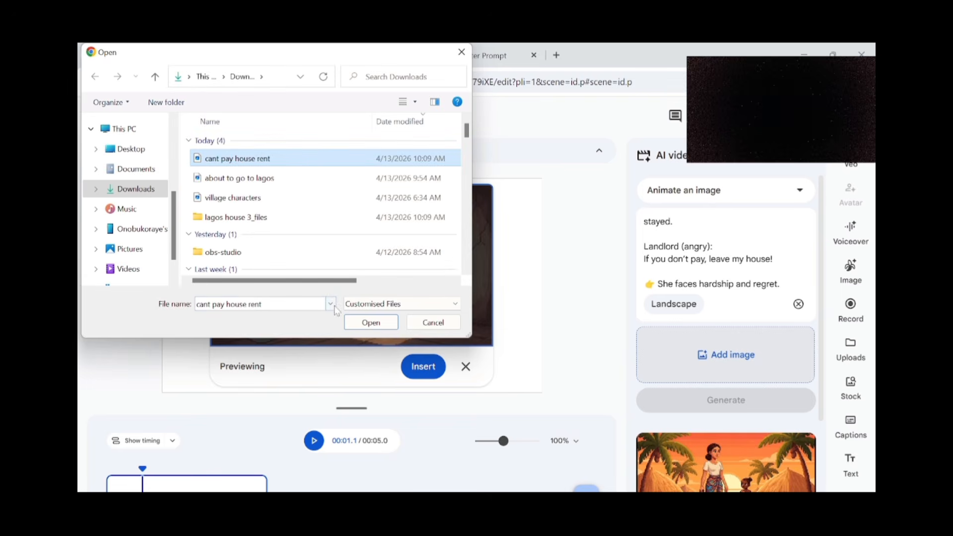
click(370, 322)
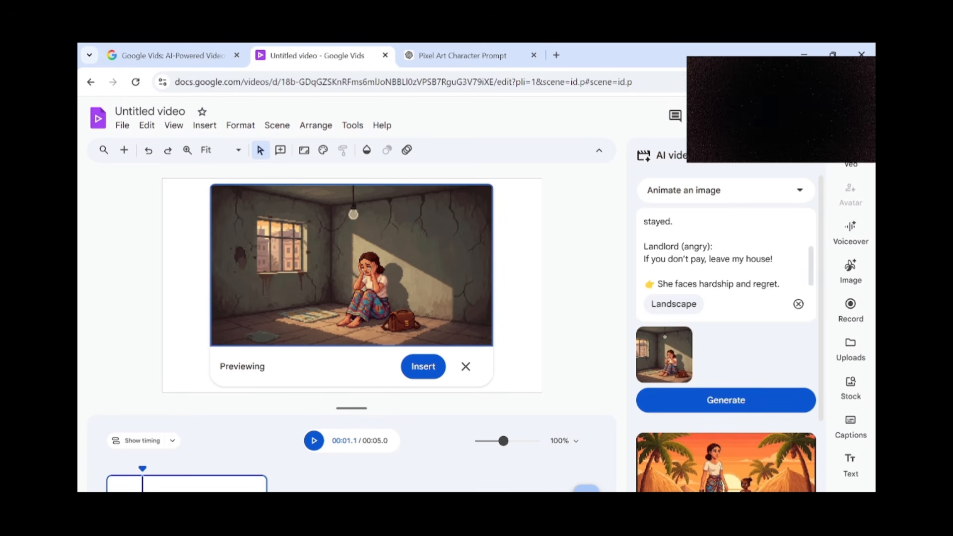
Generate the Scene 4 animated clip, generate it a second time, and close the still image preview
click(711, 400)
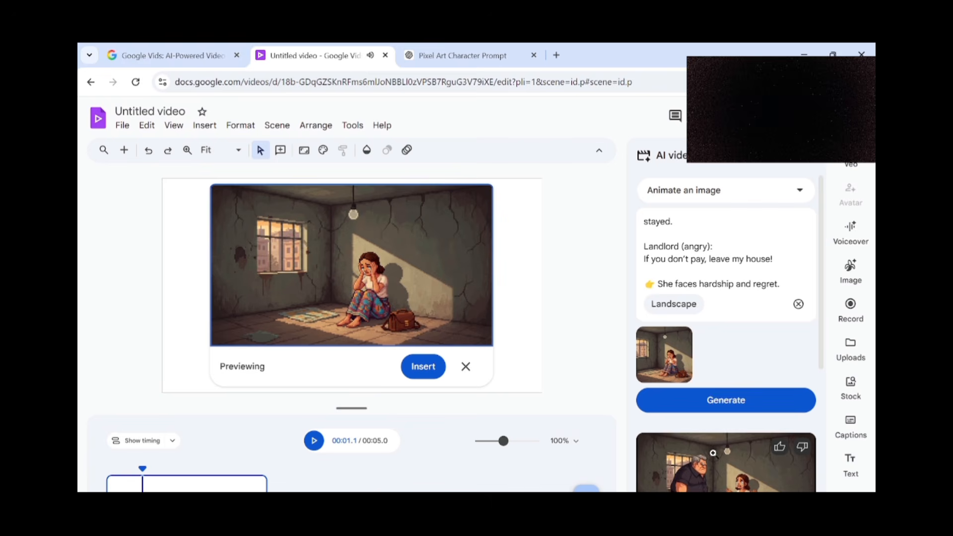
click(736, 410)
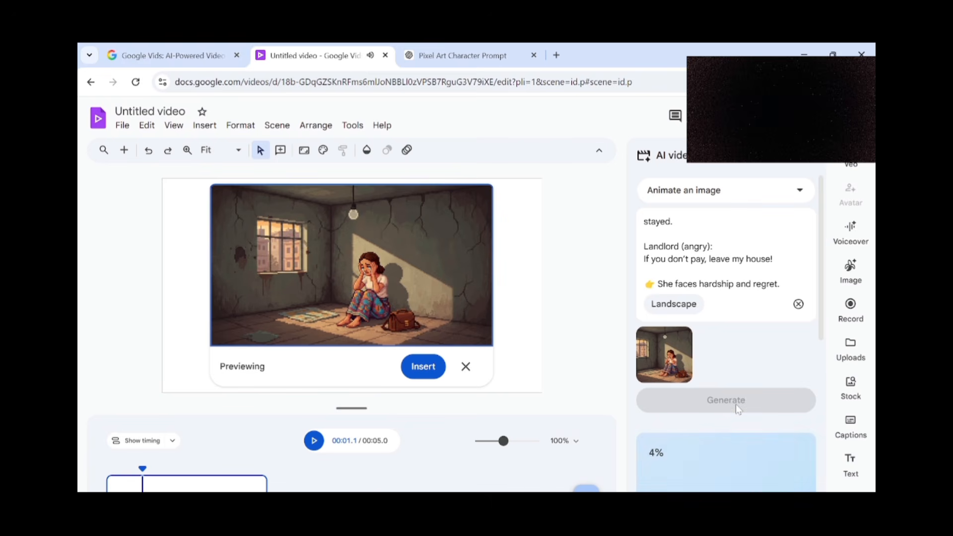
click(465, 366)
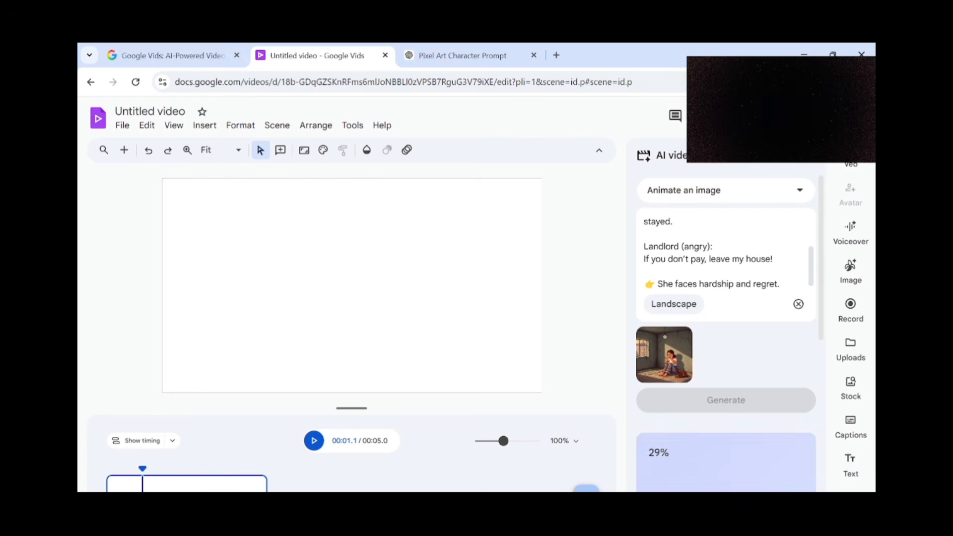
Add "make them speak in Nigerian English" below the Scene 4 heading in the description, regenerate the clip, and close its preview
scroll(725, 258, up, 3)
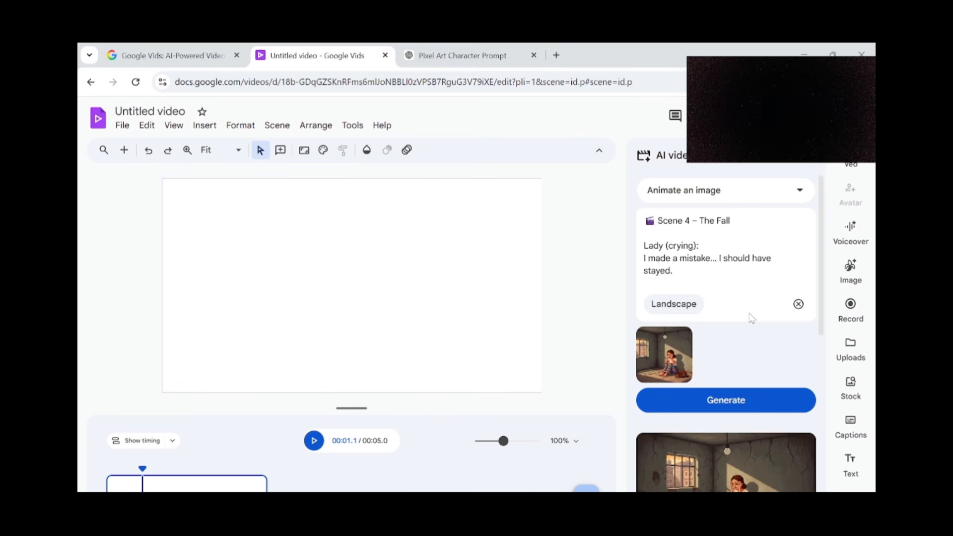
mouse_move(706, 474)
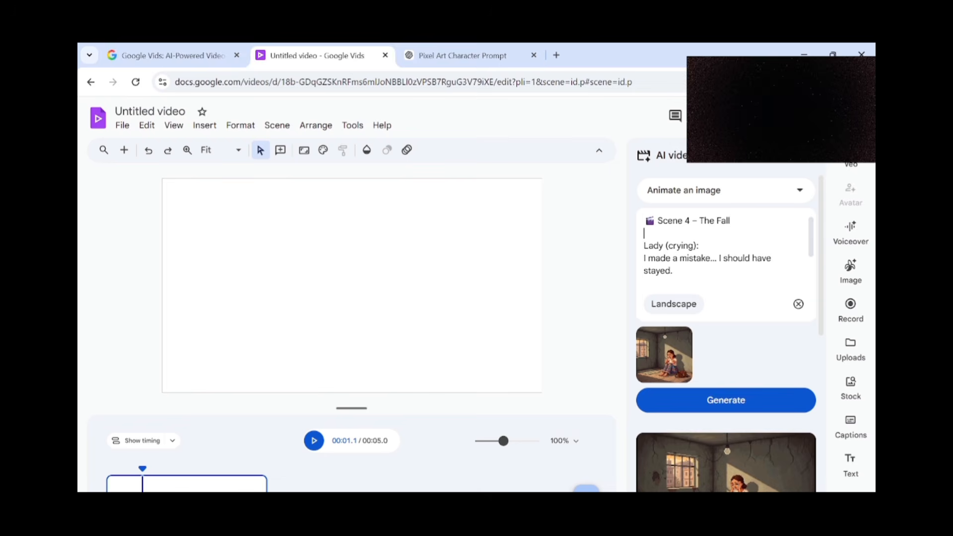
text(make them speak in N)
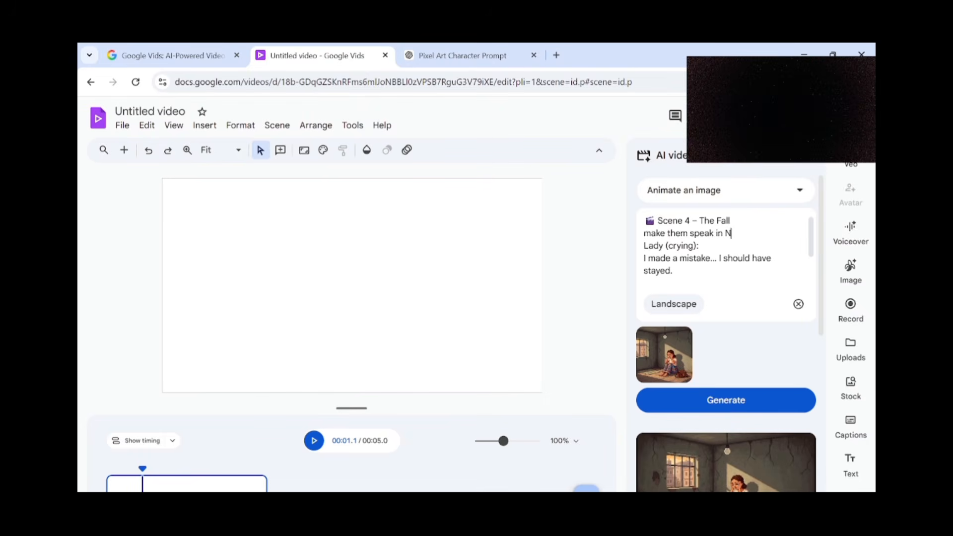
text(igerian English)
click(717, 400)
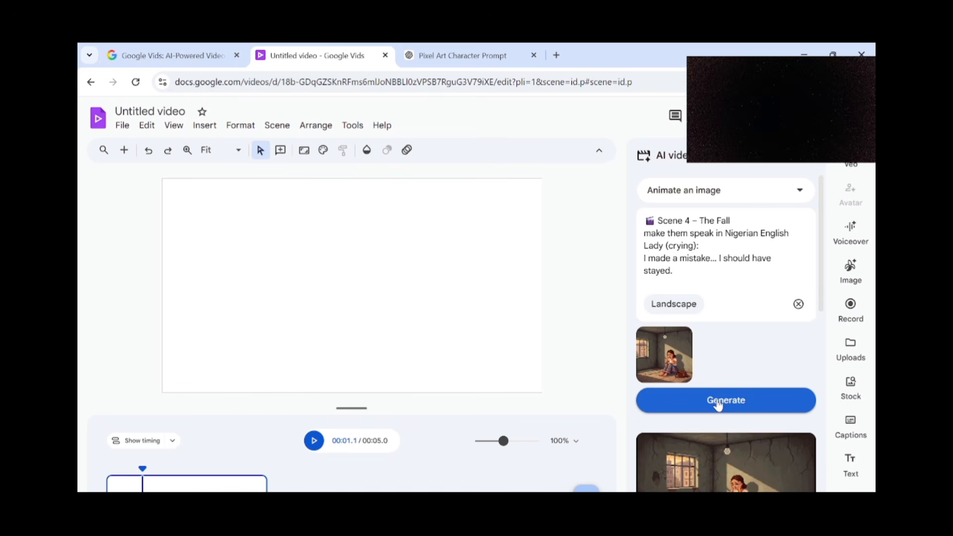
click(723, 450)
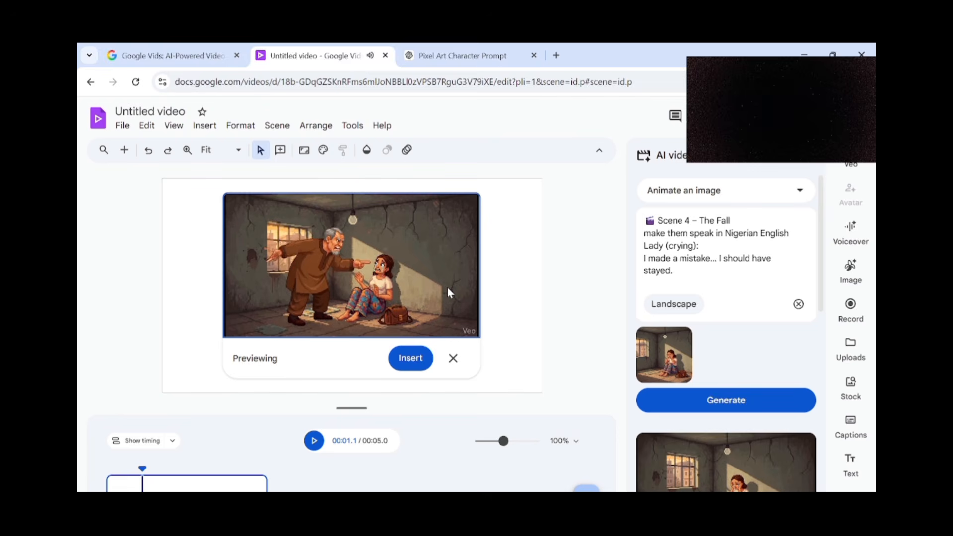
click(453, 359)
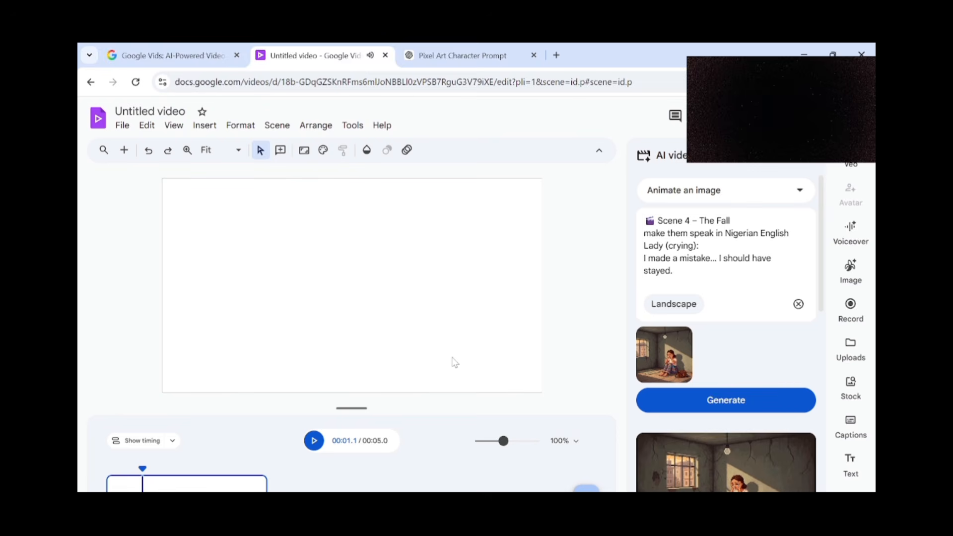